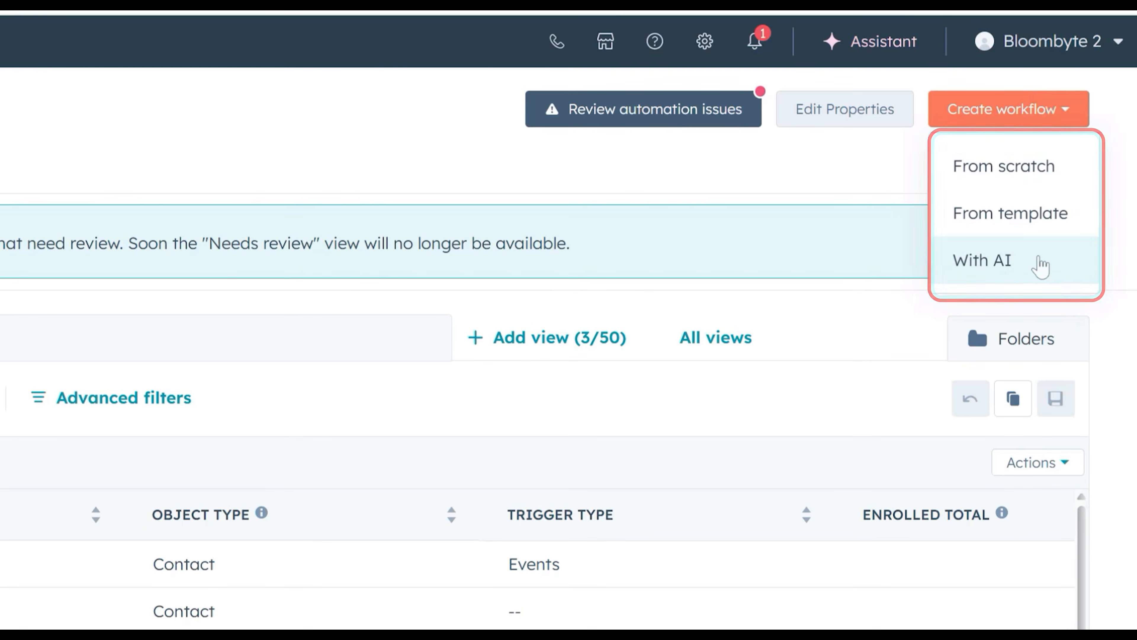
Choose From scratch to open a blank workflow editor awaiting its trigger
left_click(1037, 177)
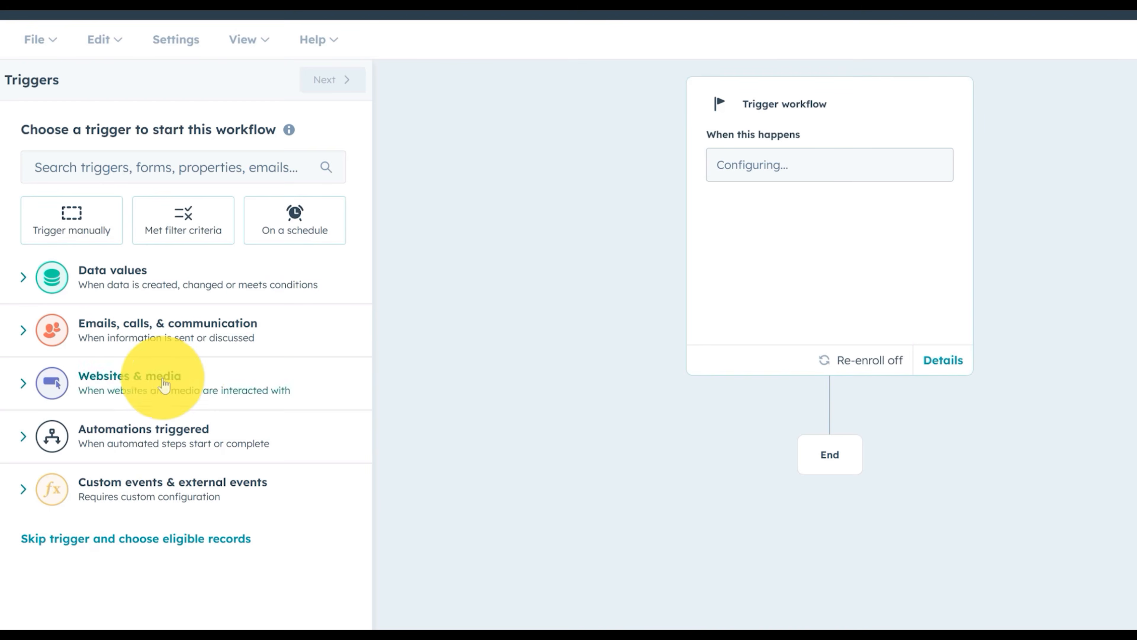
Set the trigger to Form submission of the Consultation request form and advance to Settings
left_click(173, 380)
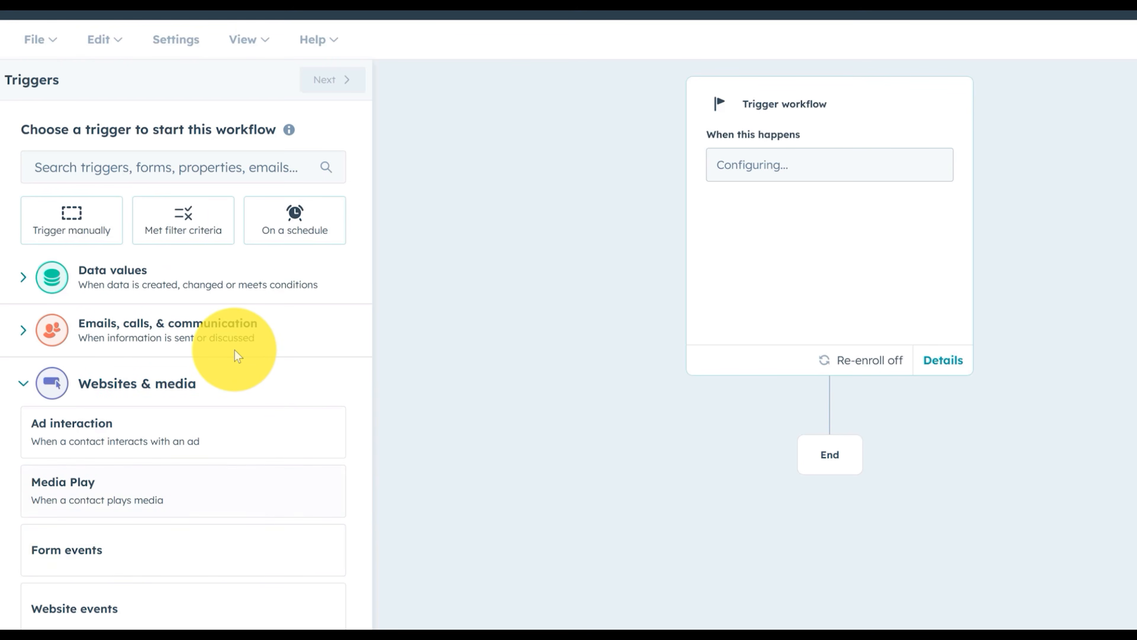
left_click(119, 550)
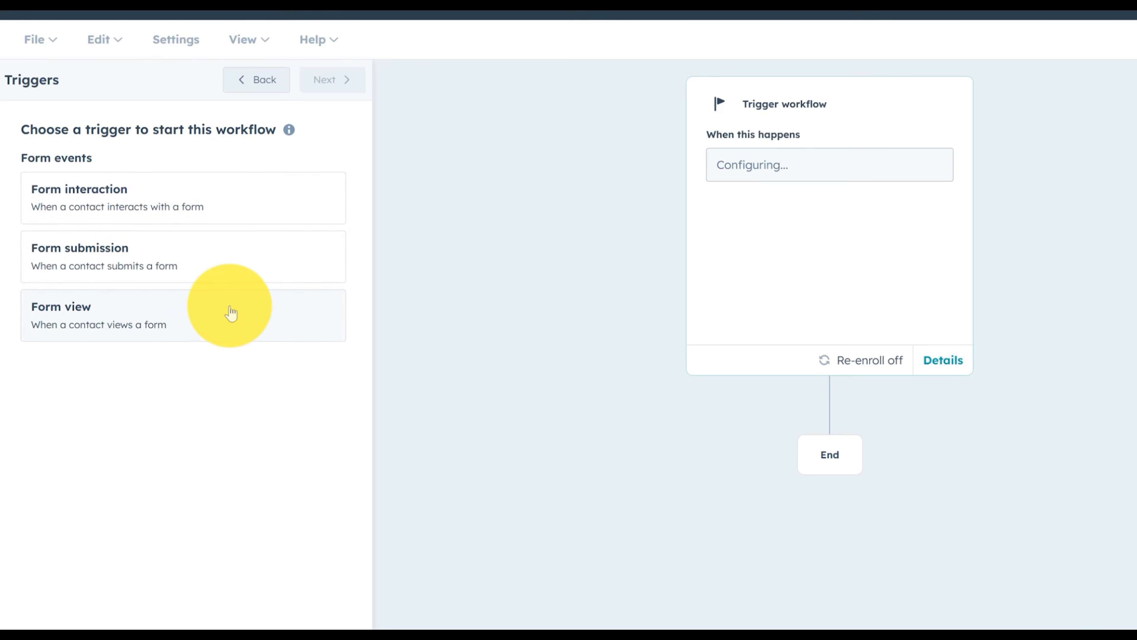
left_click(132, 252)
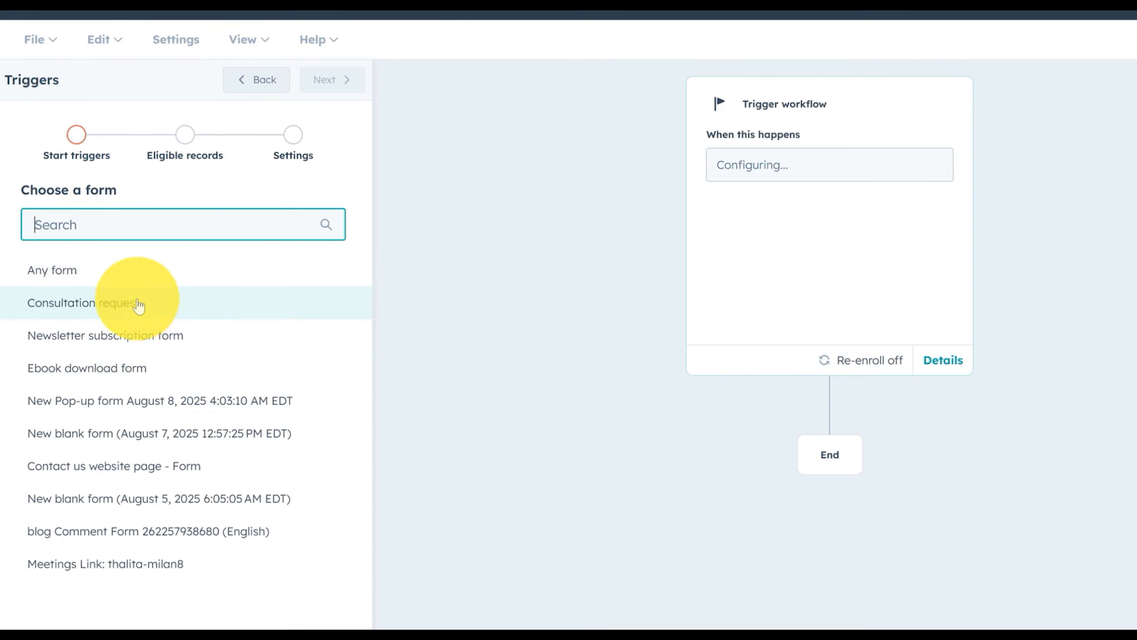
left_click(93, 319)
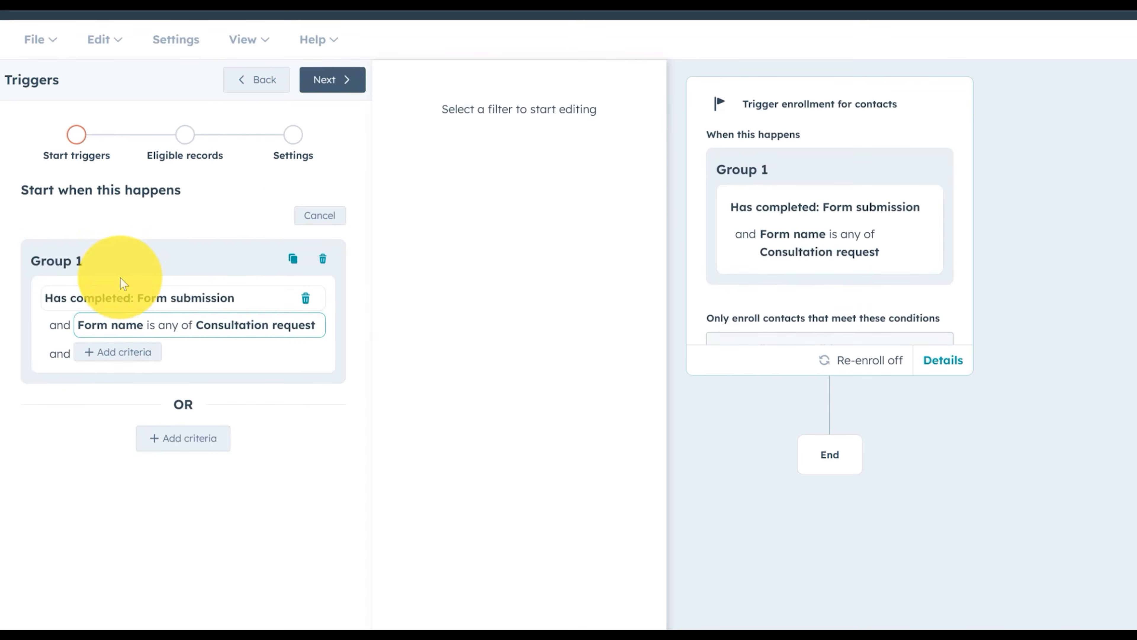
left_click(340, 83)
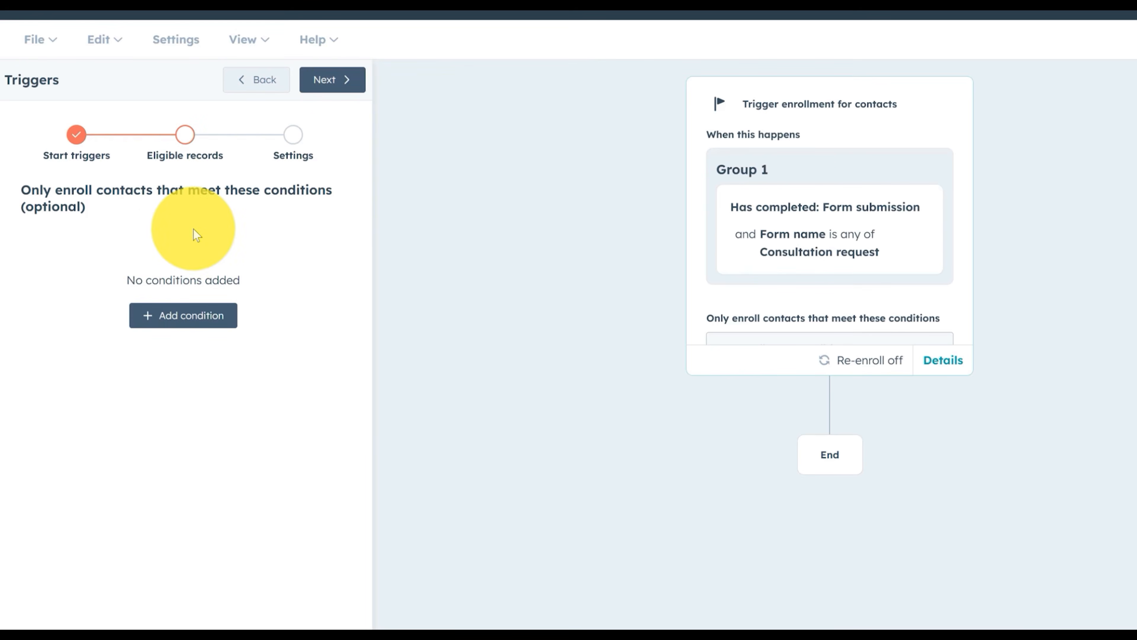
left_click(335, 80)
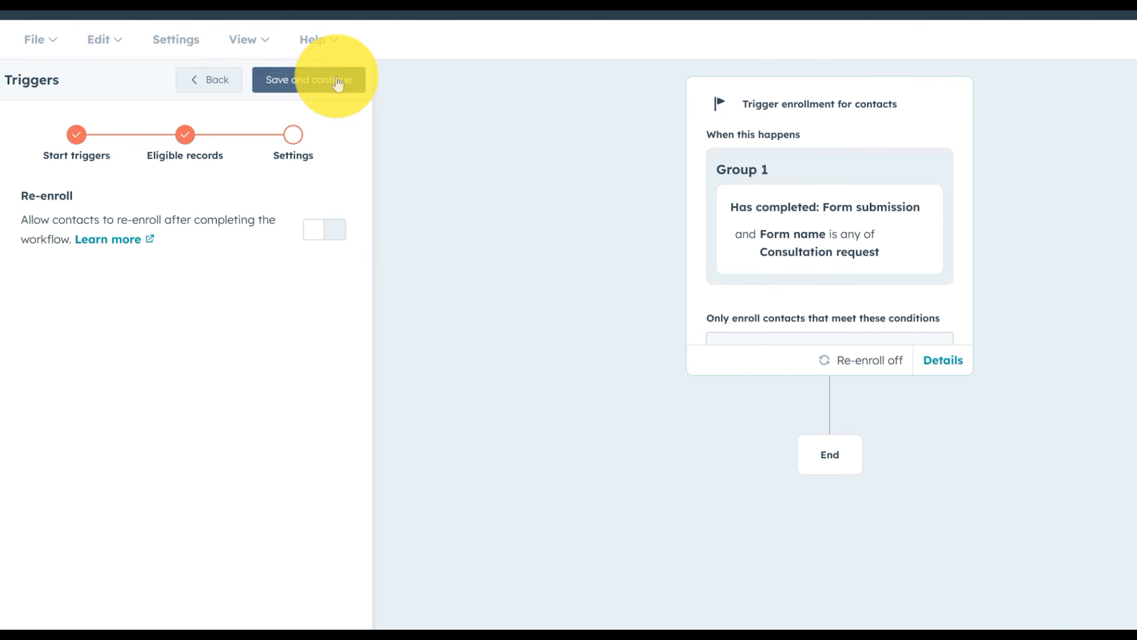
Save the Consultation request trigger, then move to the other new workflow's browser tab
left_click(313, 80)
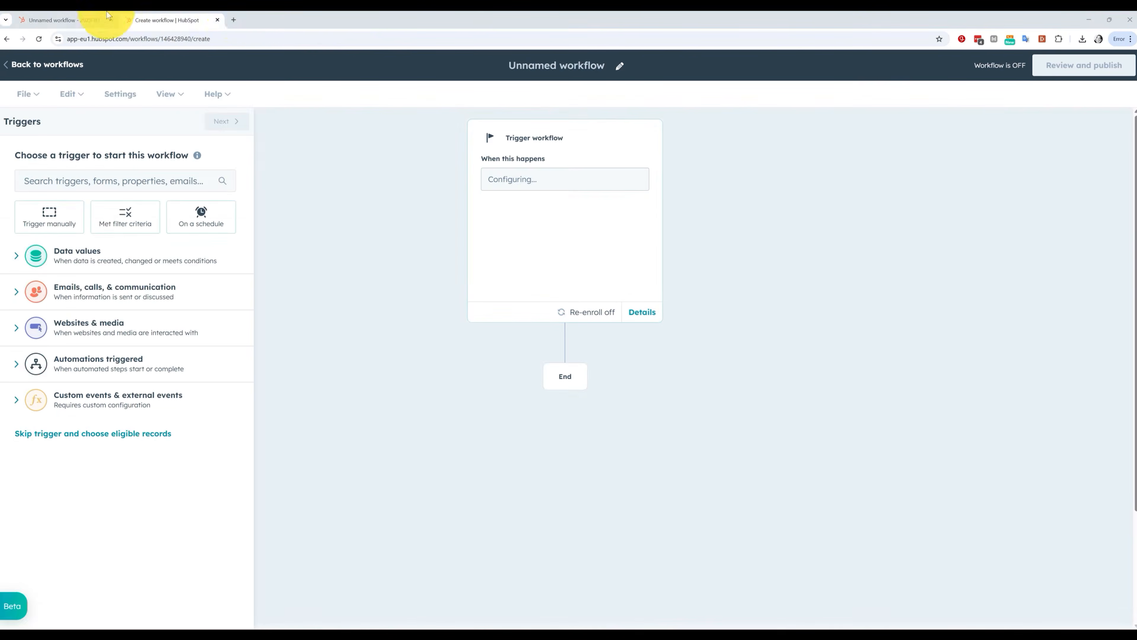
left_click(107, 15)
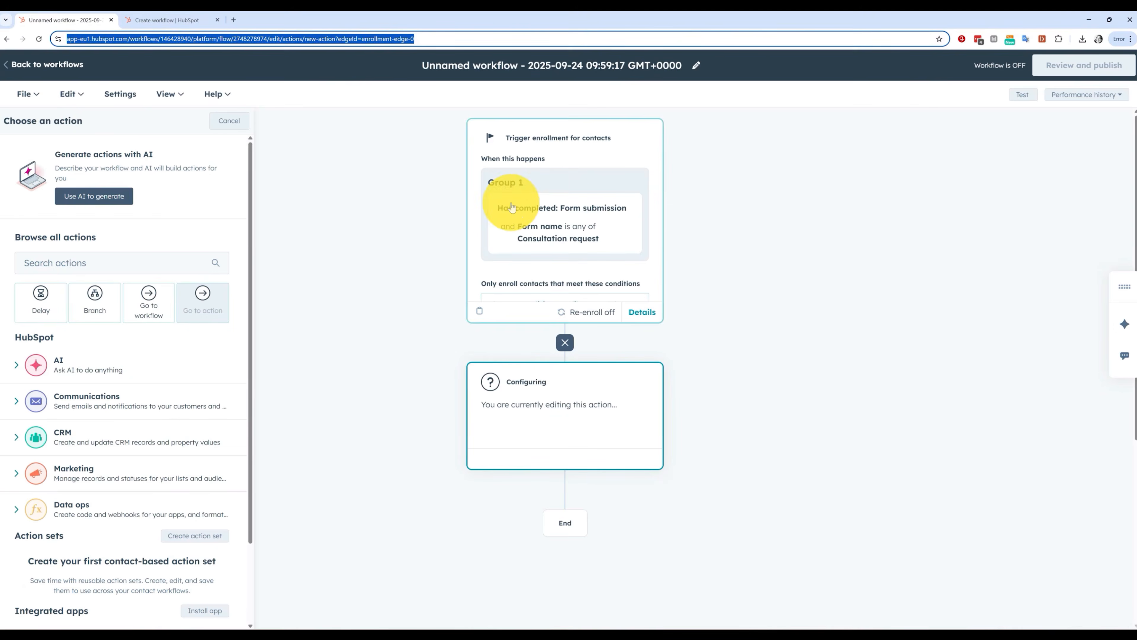
left_click(180, 19)
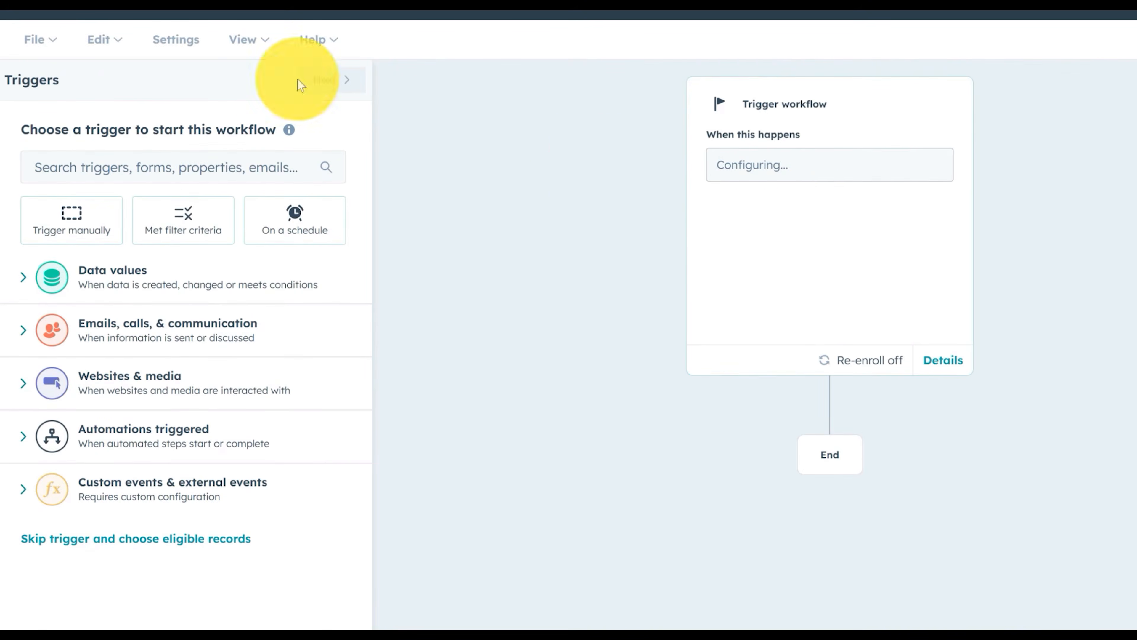
left_click(89, 223)
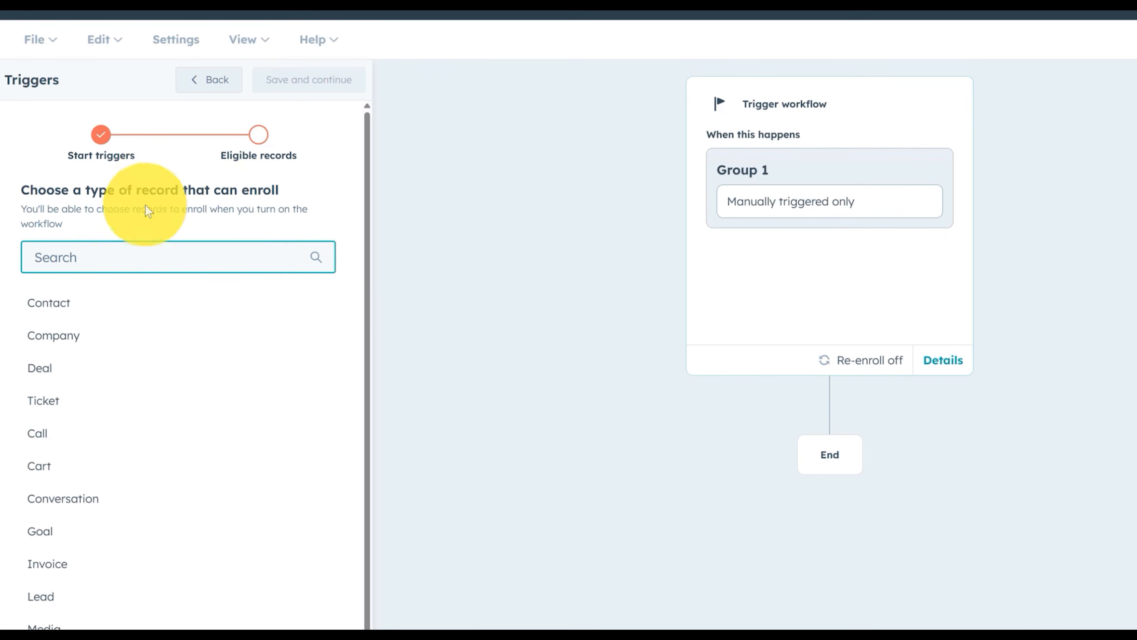
left_click(112, 304)
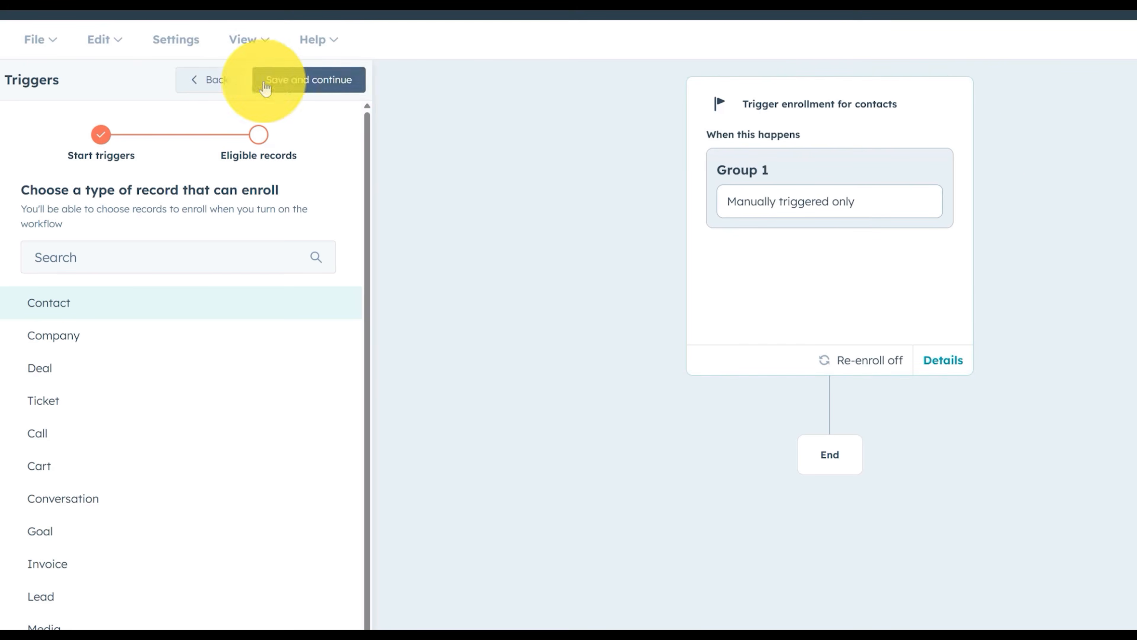
left_click(227, 81)
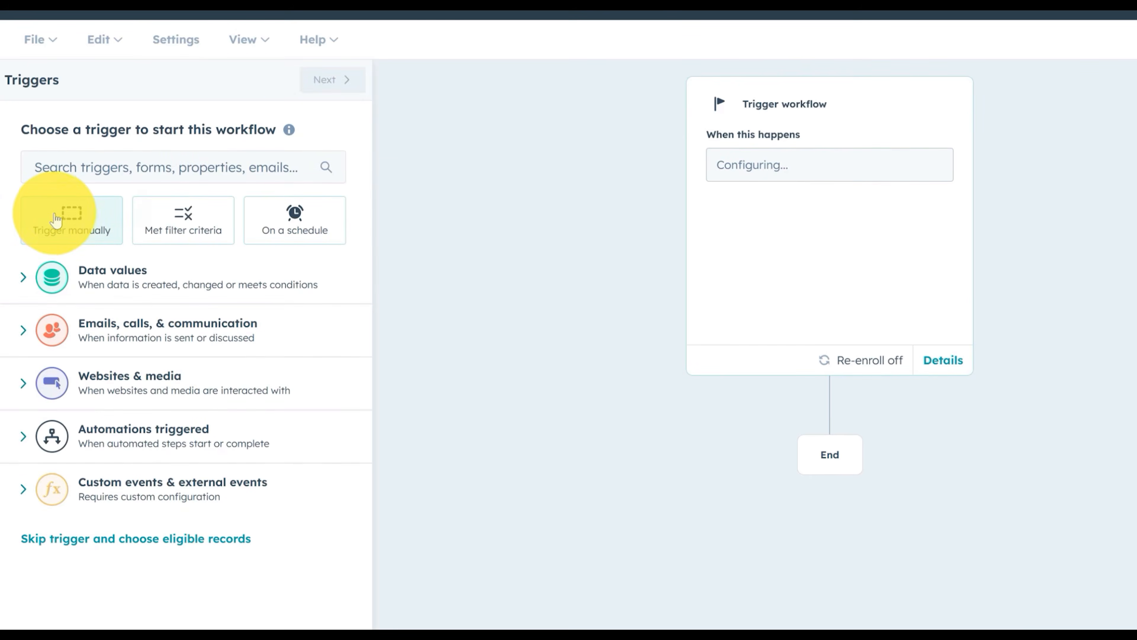
left_click(194, 221)
left_click(152, 262)
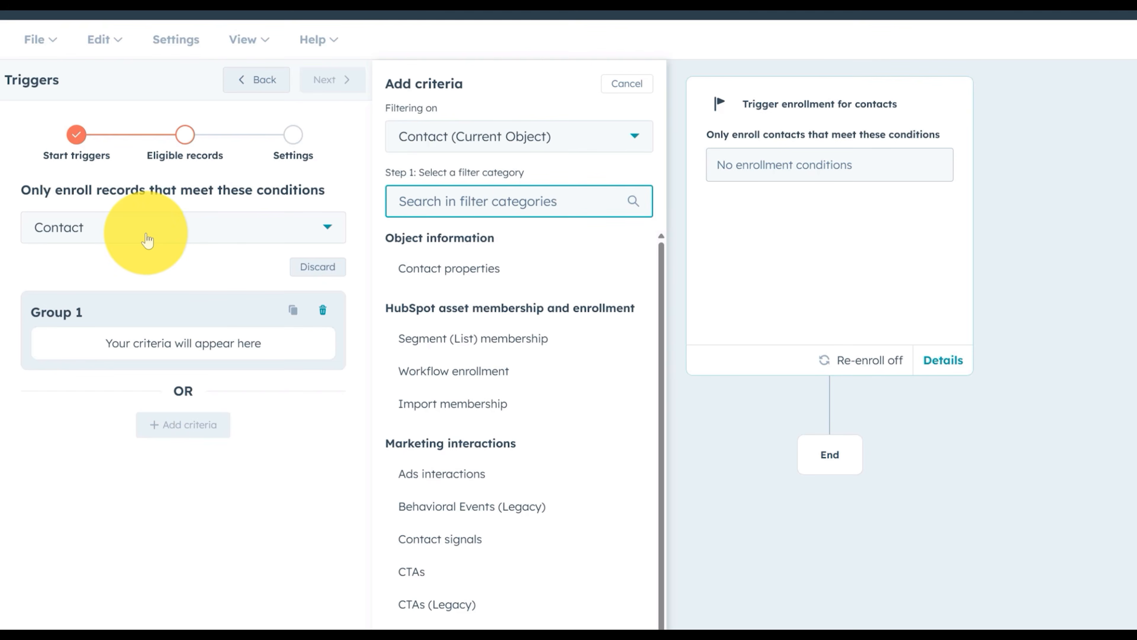
left_click(501, 340)
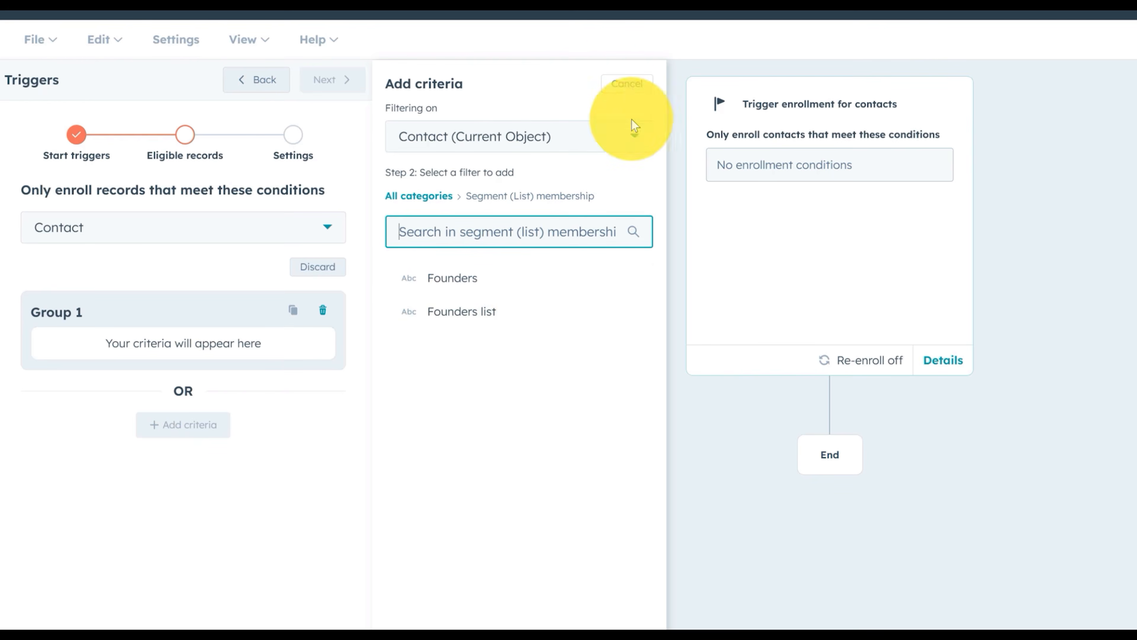
left_click(625, 84)
left_click(204, 345)
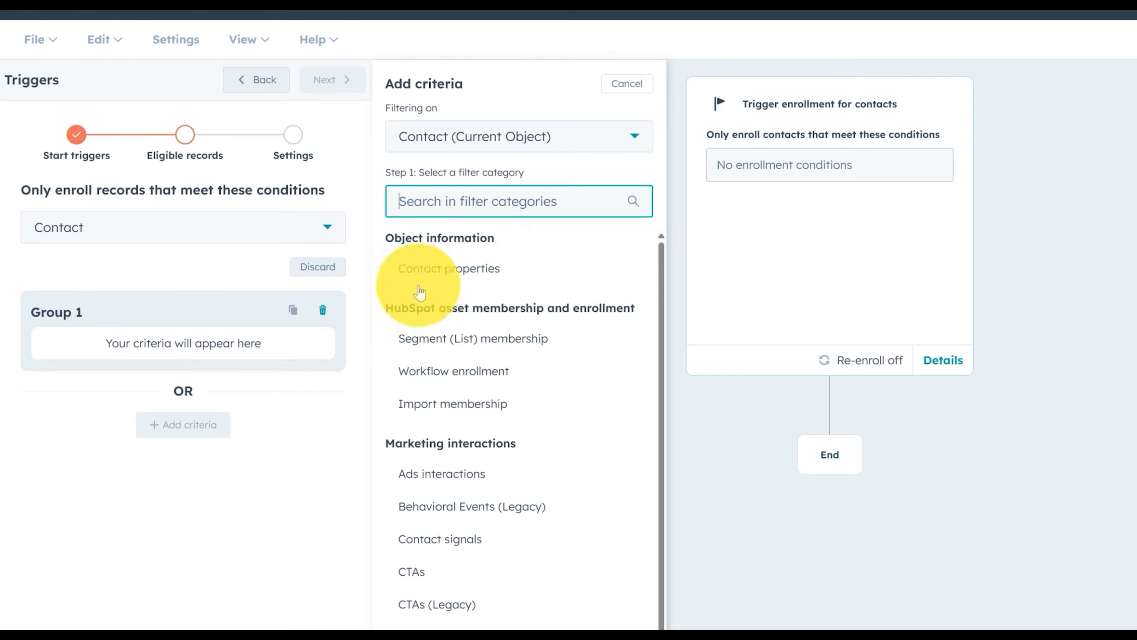
left_click(534, 274)
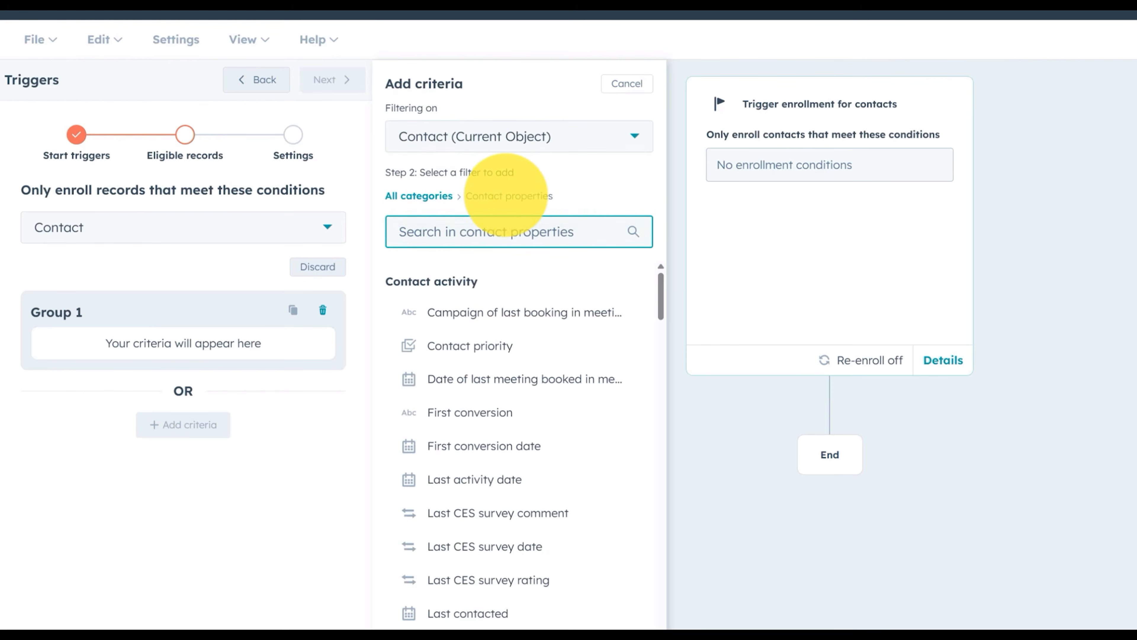
type("job ti")
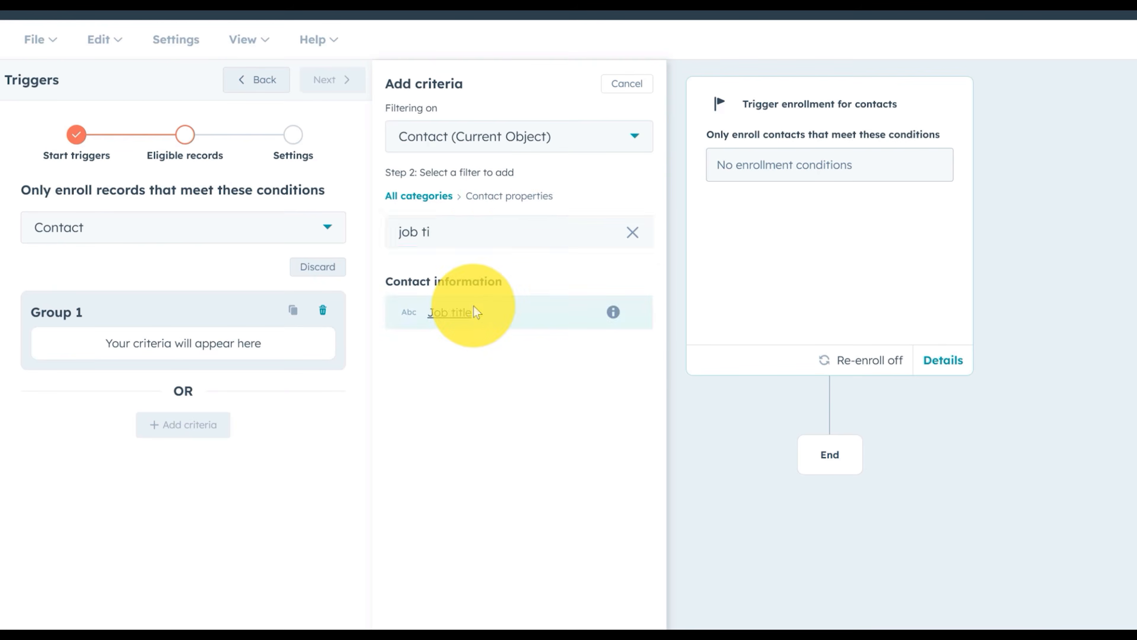
left_click(465, 312)
type("Founder")
left_click(481, 236)
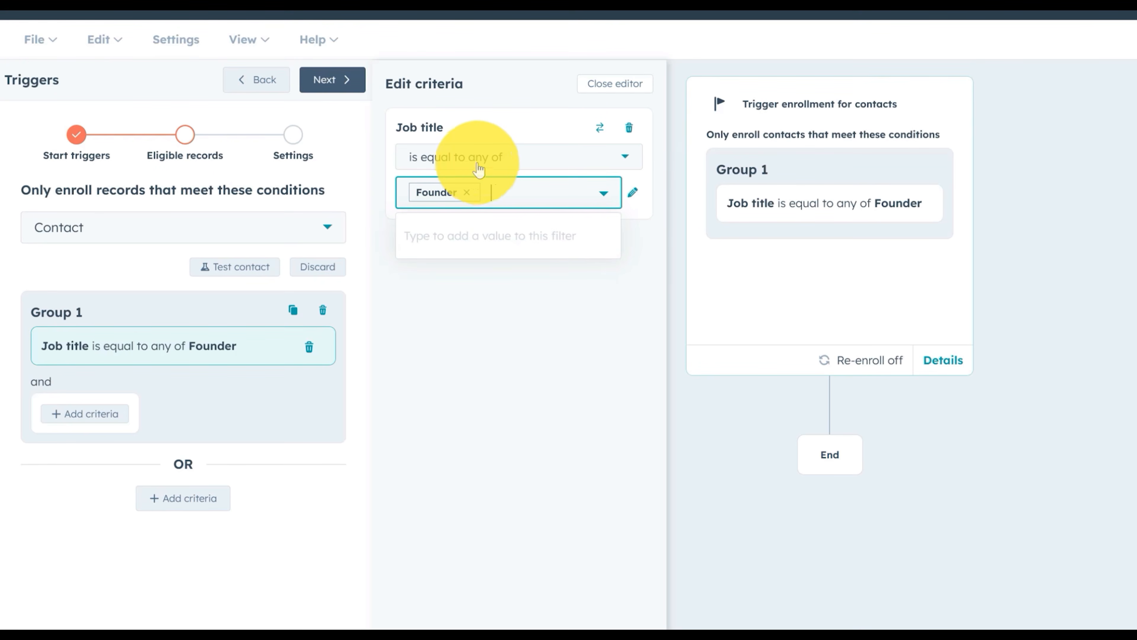
left_click(257, 81)
left_click(250, 82)
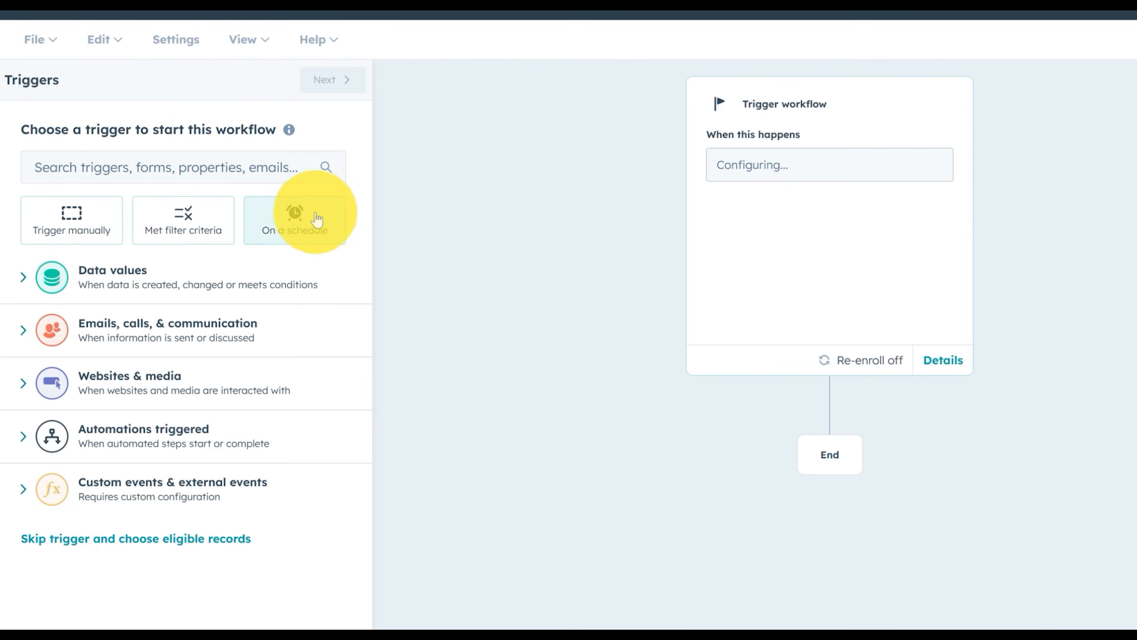
left_click(308, 230)
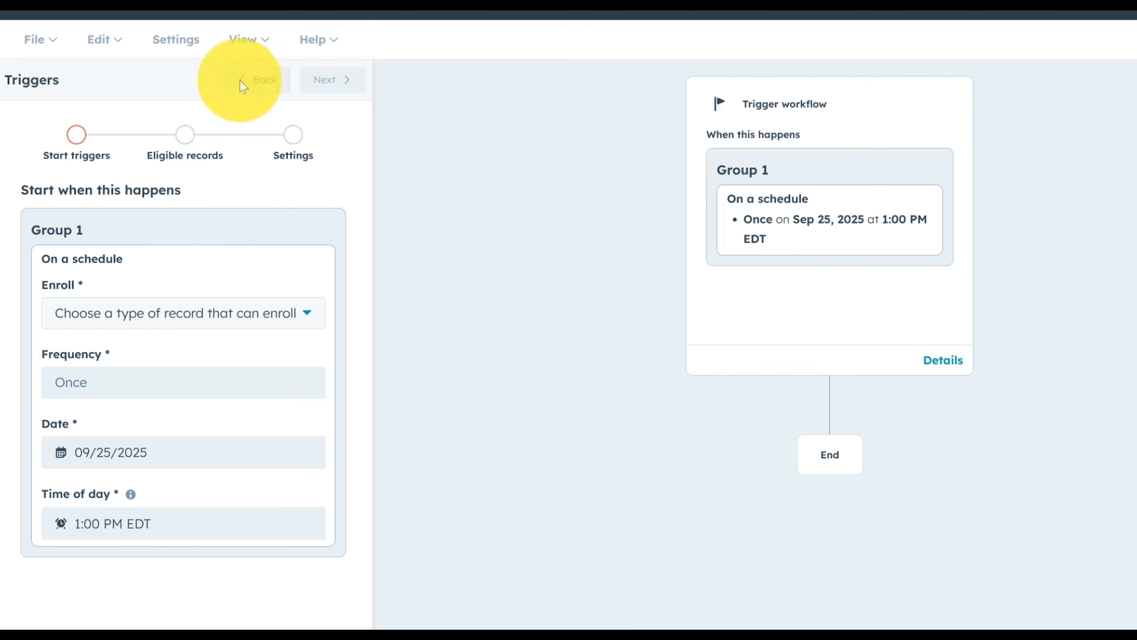
left_click(251, 80)
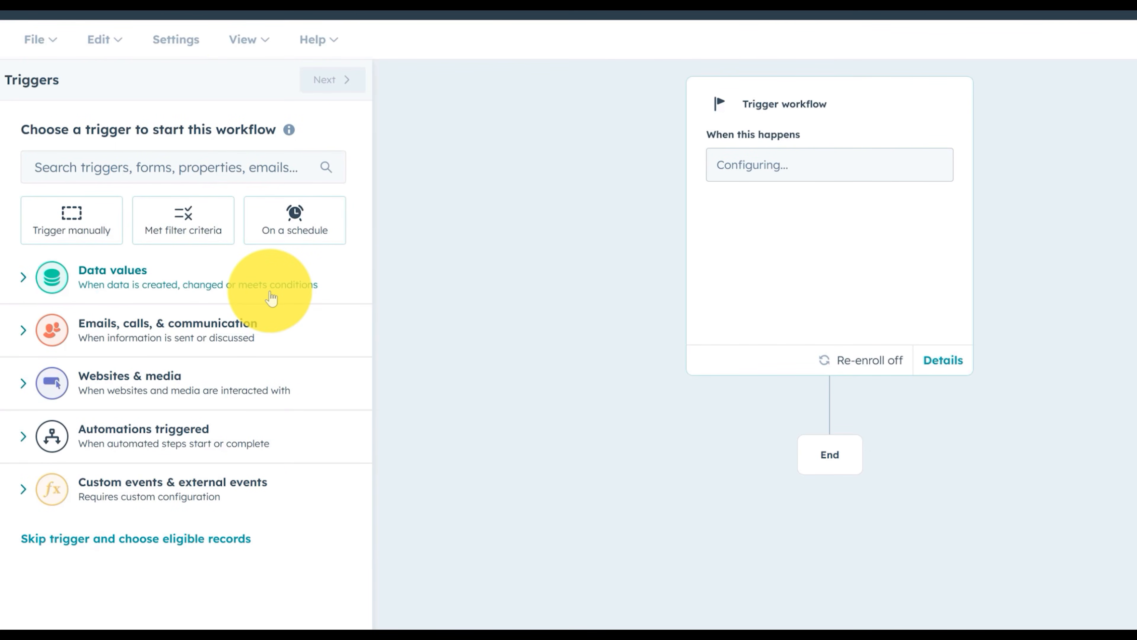
Expand Data values to list List membership changed, Property value changed and Record created
left_click(155, 277)
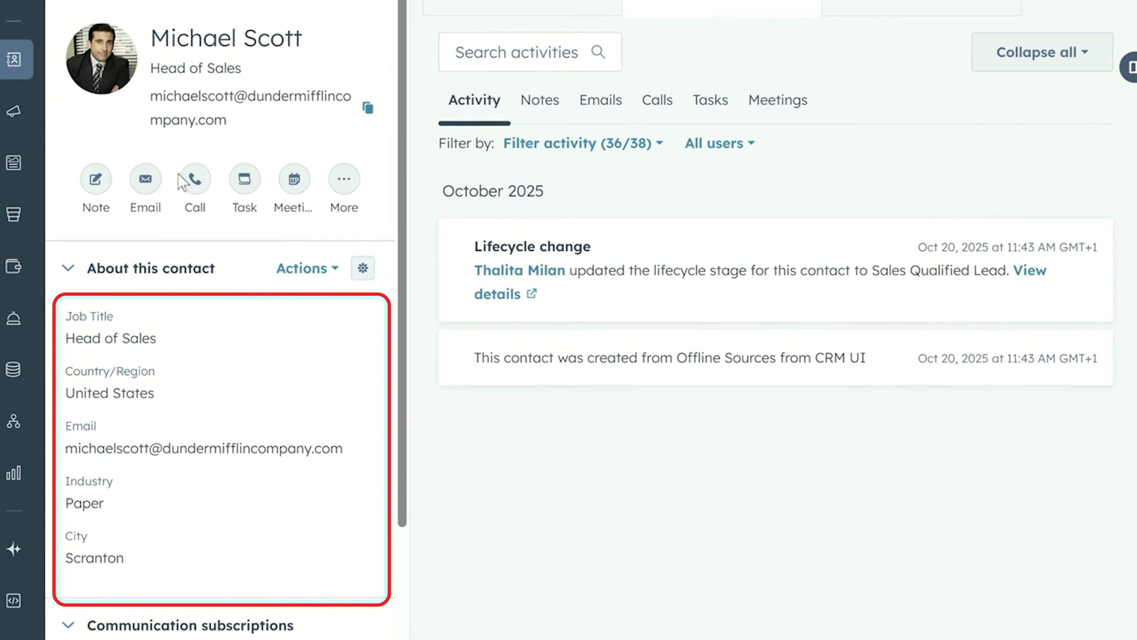
left_click_drag(405, 9, 406, 49)
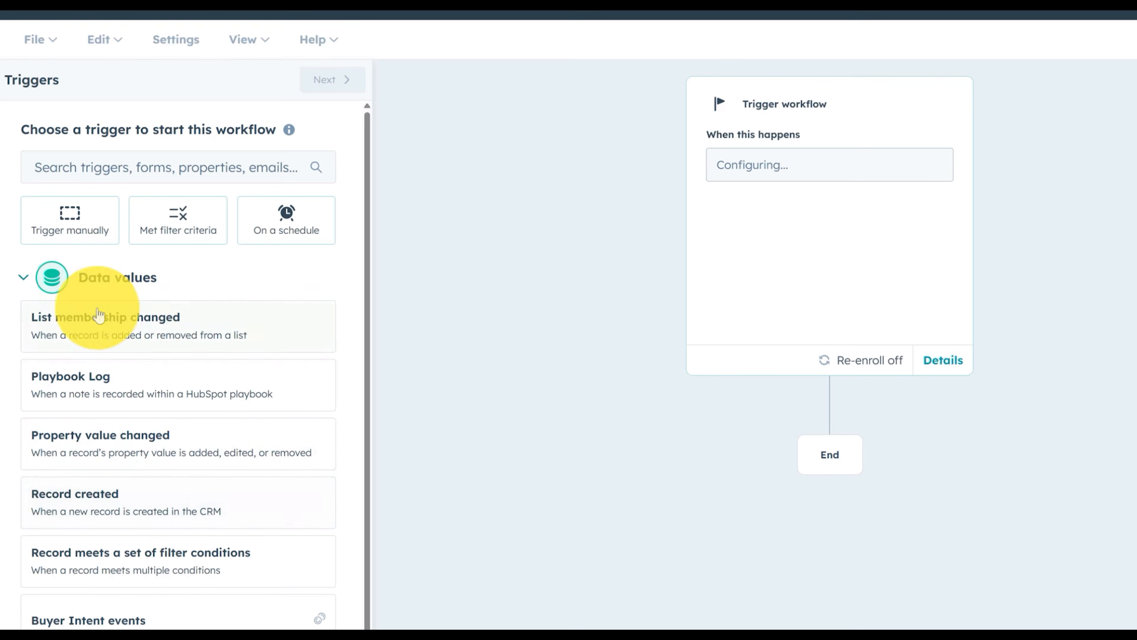
Browse the Meeting events triggers, then expand Websites & media to show Form events and Website events
left_click(51, 274)
left_click(224, 344)
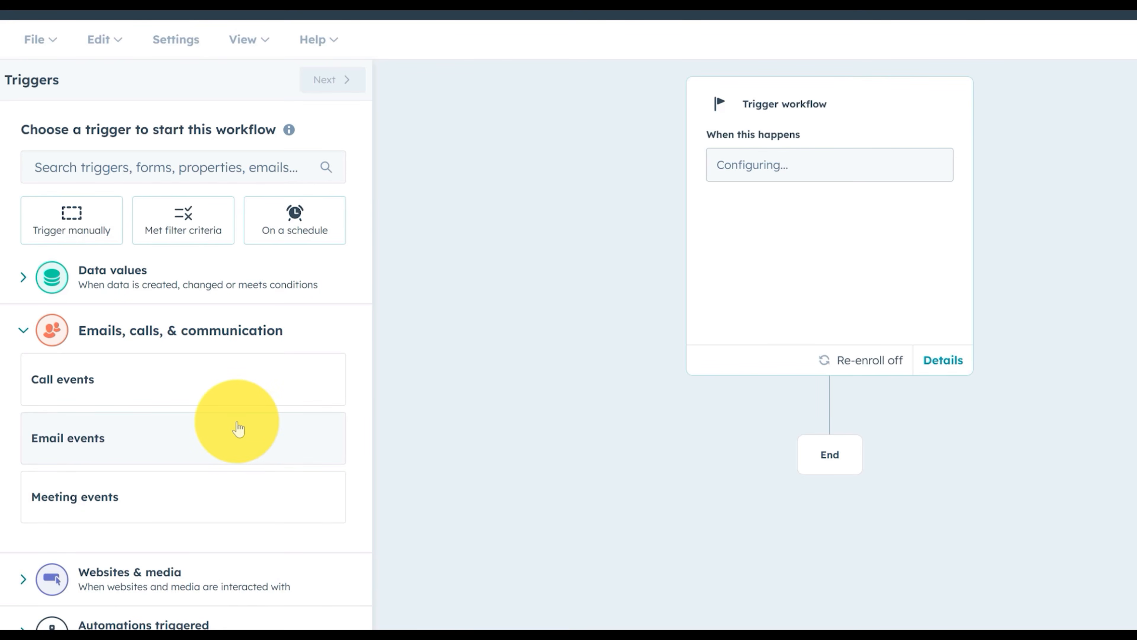
left_click(183, 495)
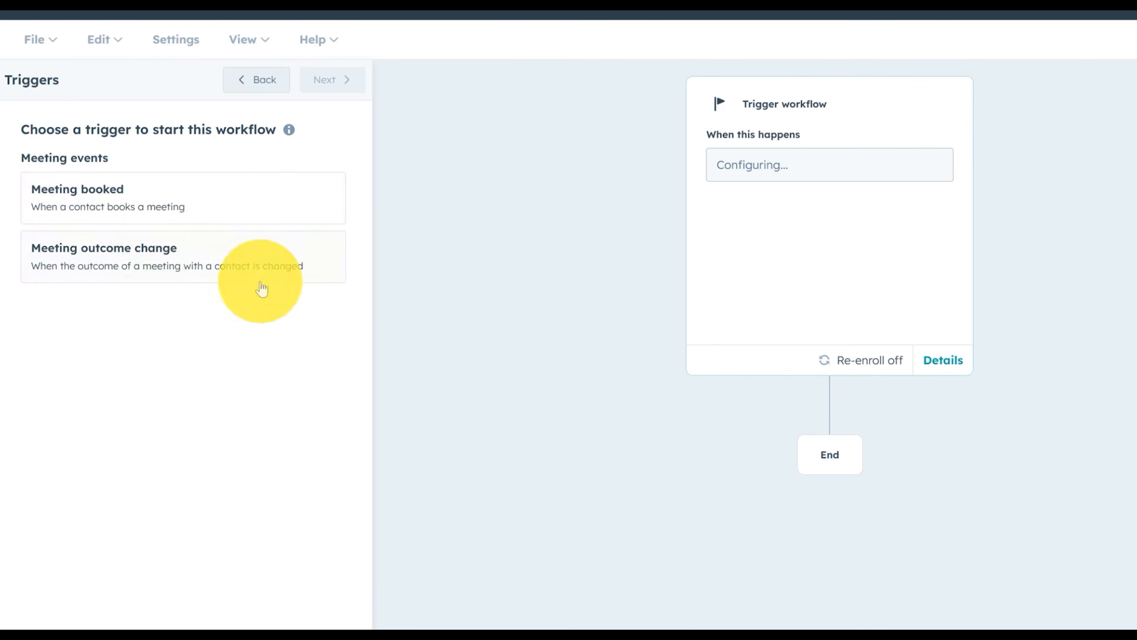
left_click(251, 80)
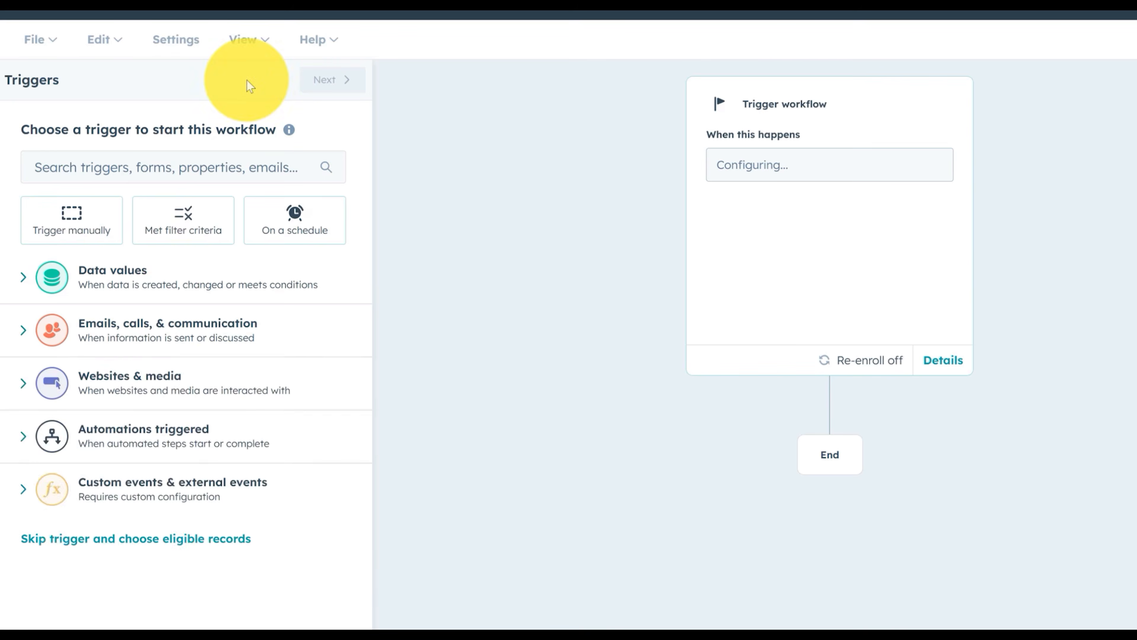
left_click(157, 388)
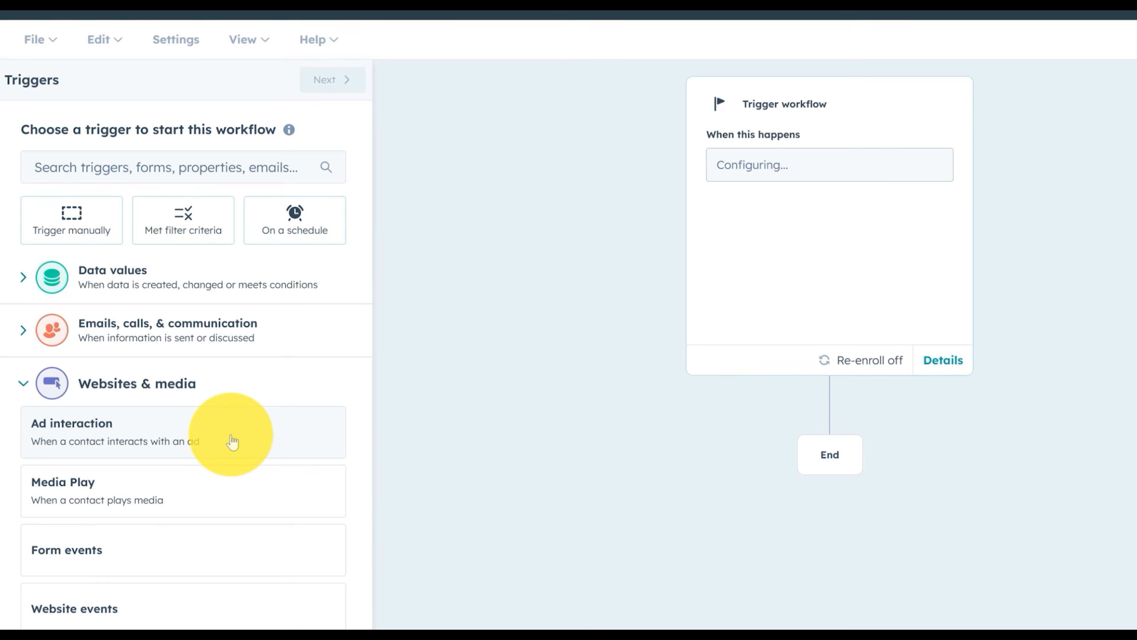
scroll(139, 587, "down", 1)
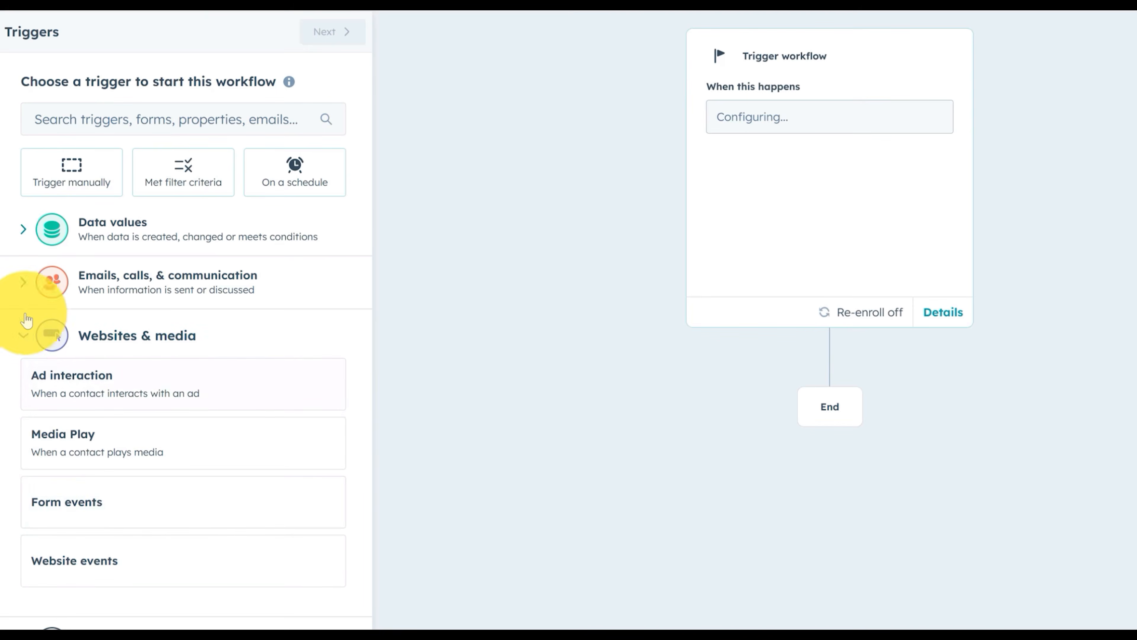
Expand Custom events & external events and view App events, showing Make's Test Timeline Template
left_click(22, 334)
left_click(204, 391)
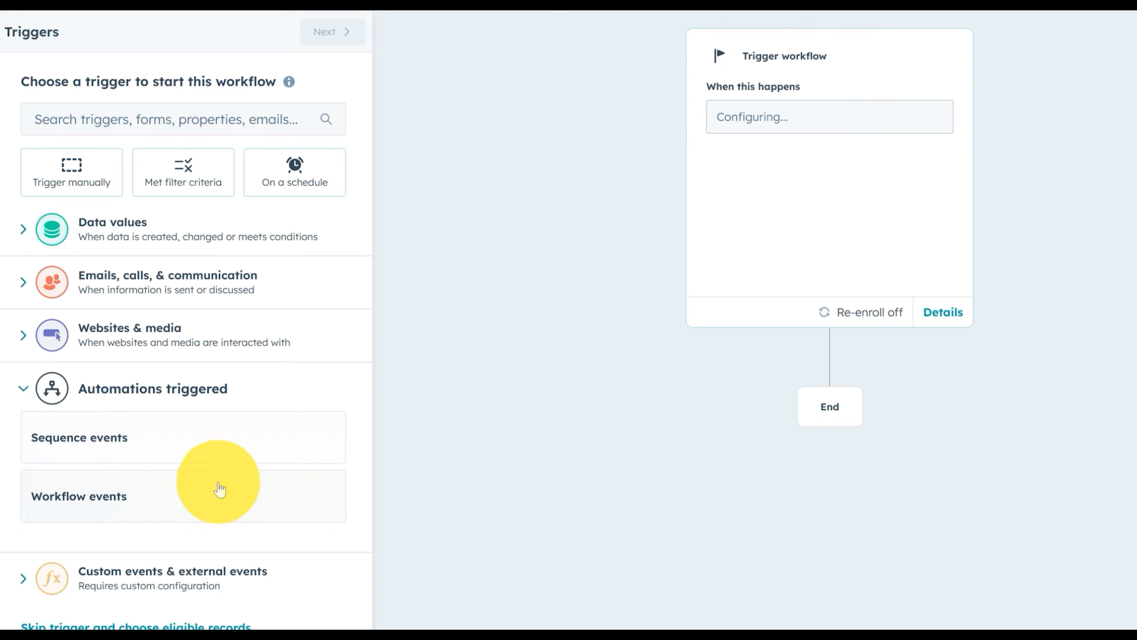
left_click(187, 566)
scroll(187, 564, "down", 5)
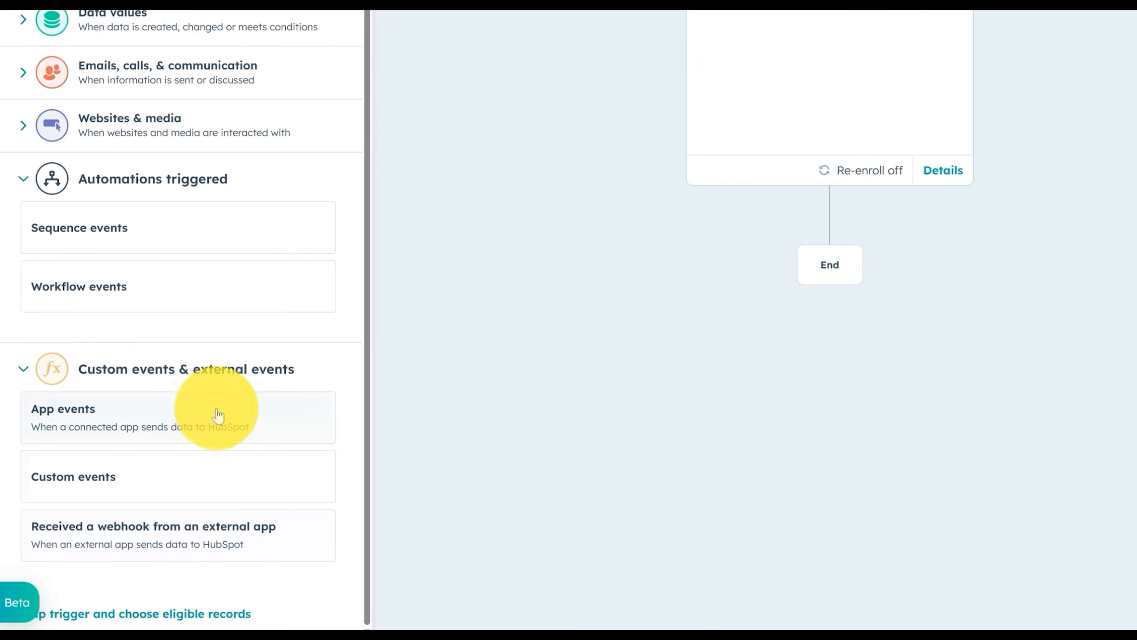
left_click(218, 419)
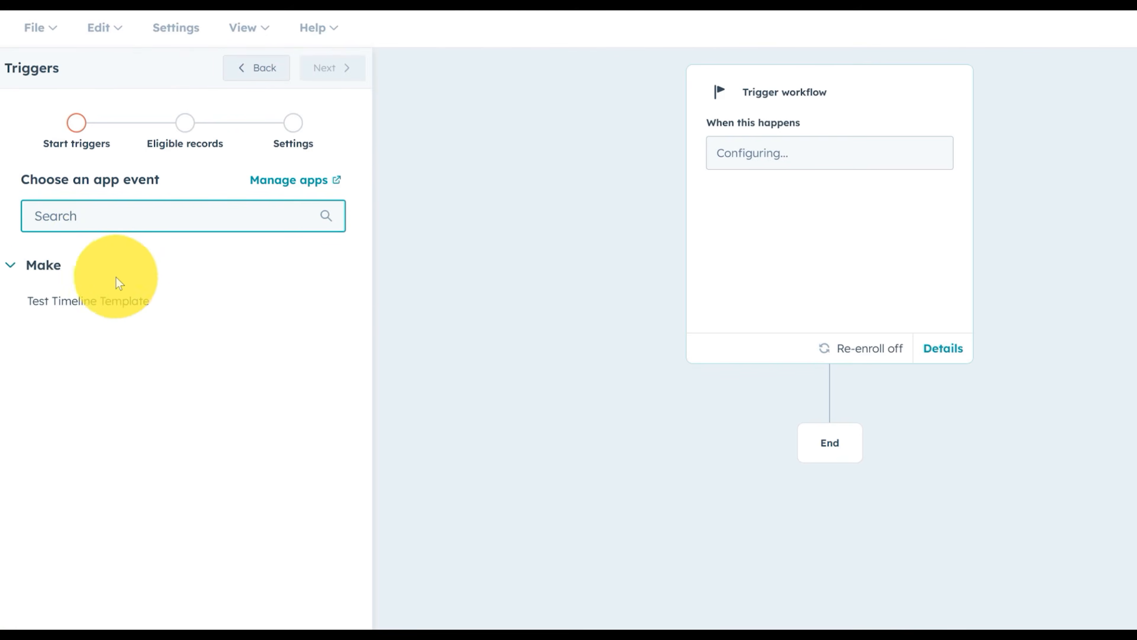
Go back from the app event chooser to the full trigger list
left_click(268, 75)
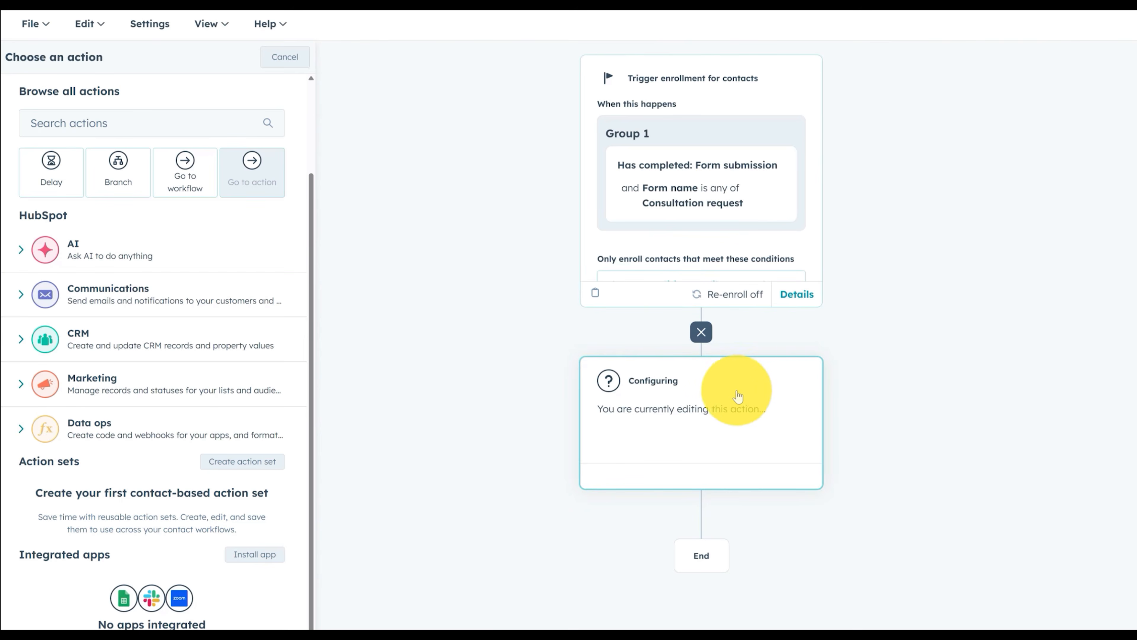
Add a Send email action delivering Email 1 - Consultation request follow up
left_click(127, 296)
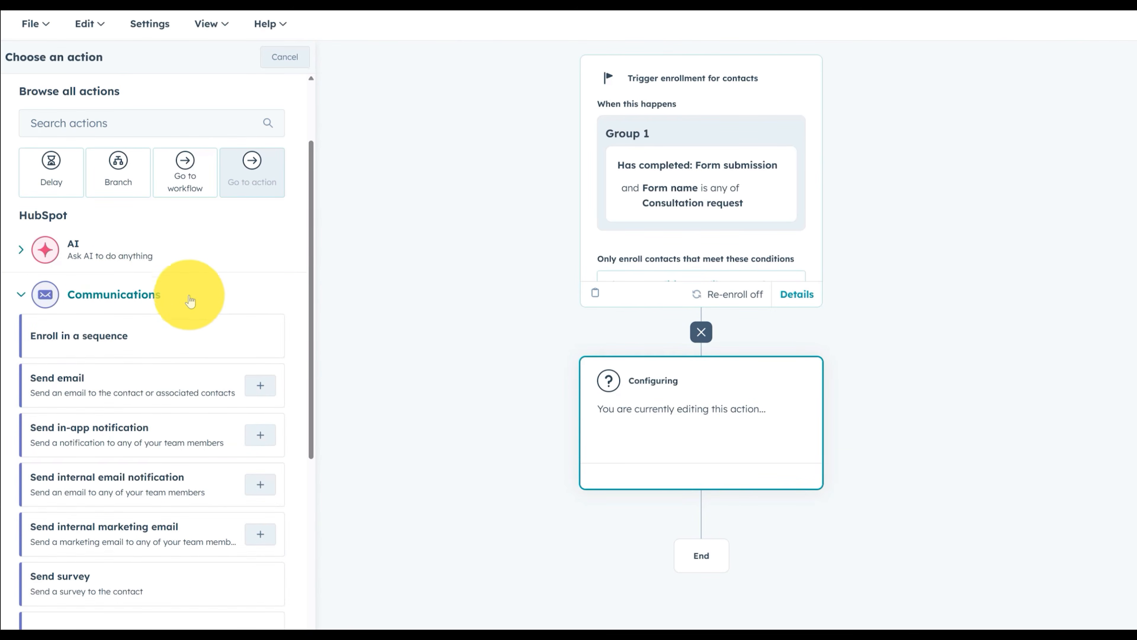
left_click(157, 379)
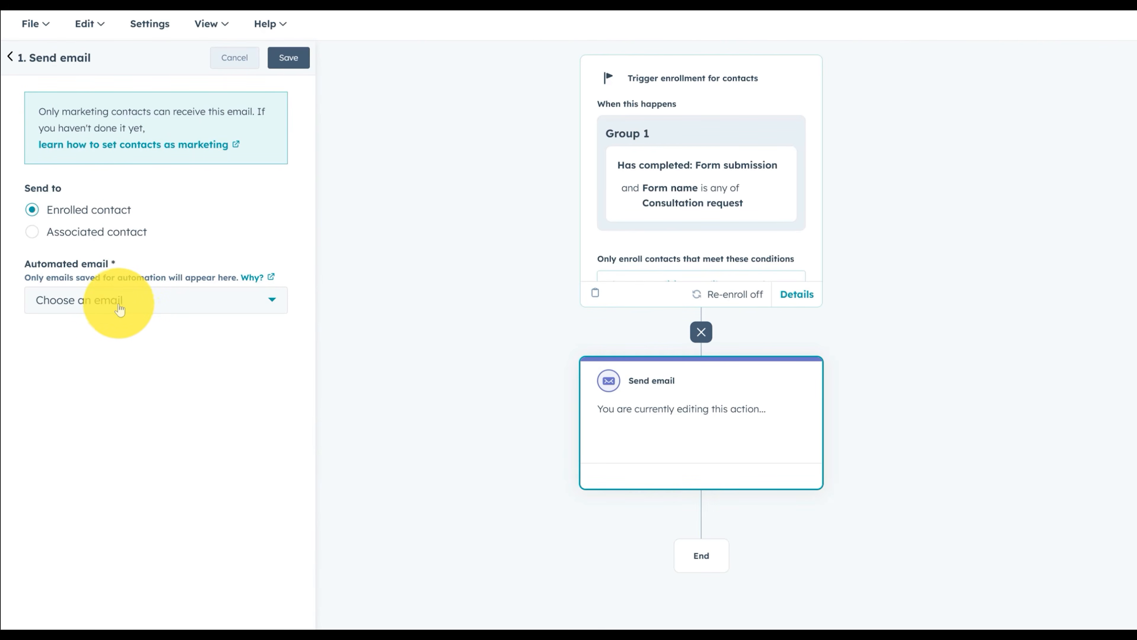
left_click(177, 301)
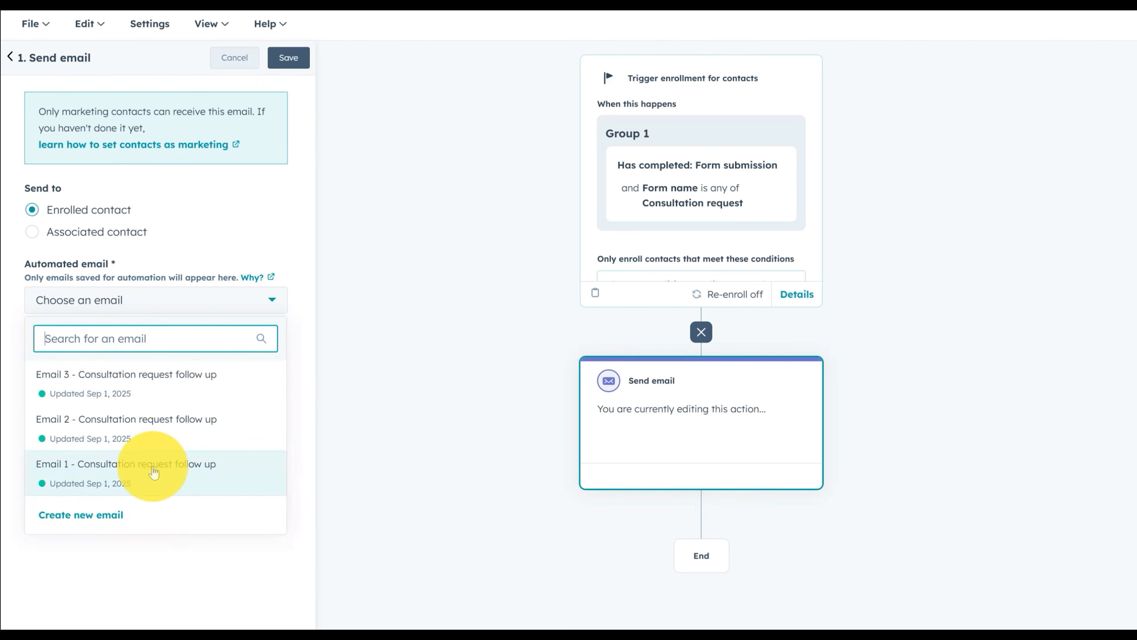
left_click(196, 478)
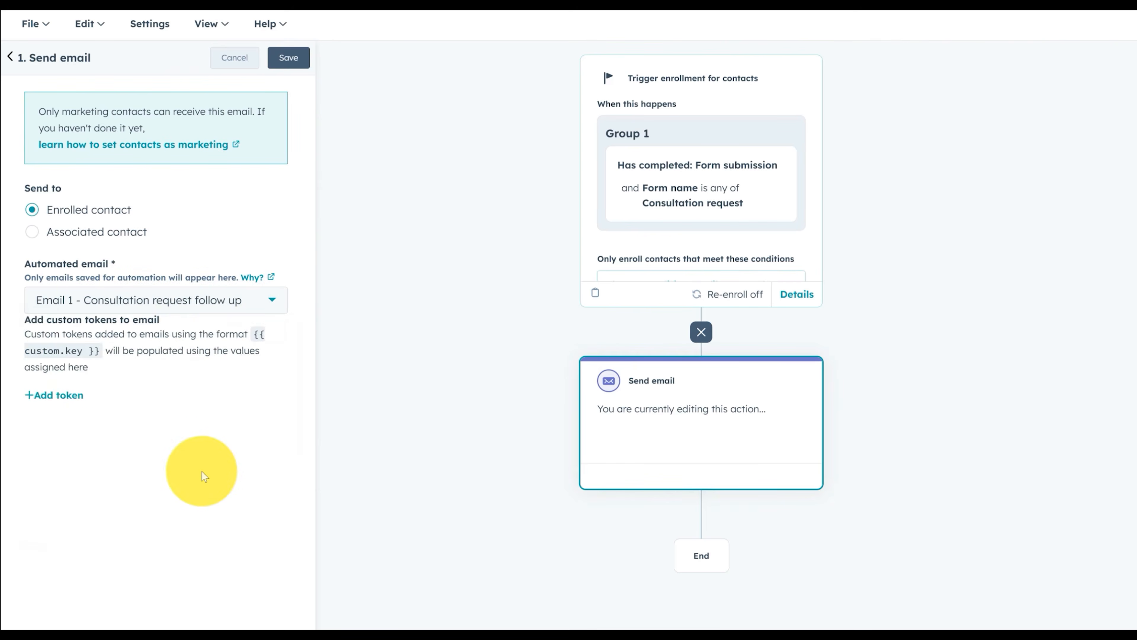
left_click(297, 67)
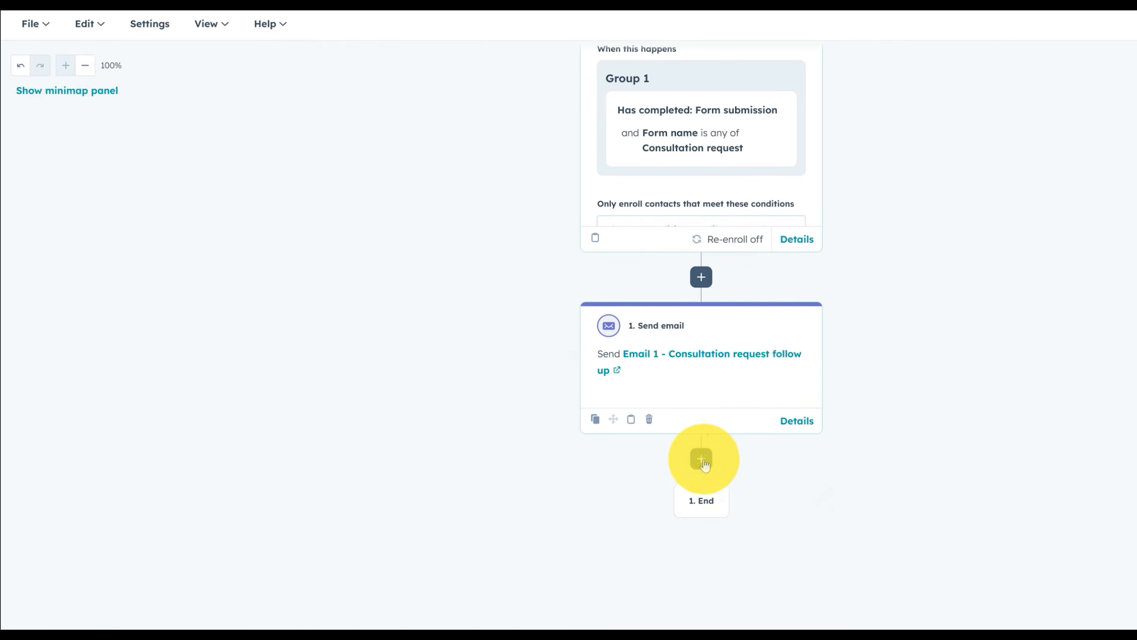
Add a second Send email step delivering Email 2 - Consultation request follow up
left_click(701, 459)
left_click(147, 403)
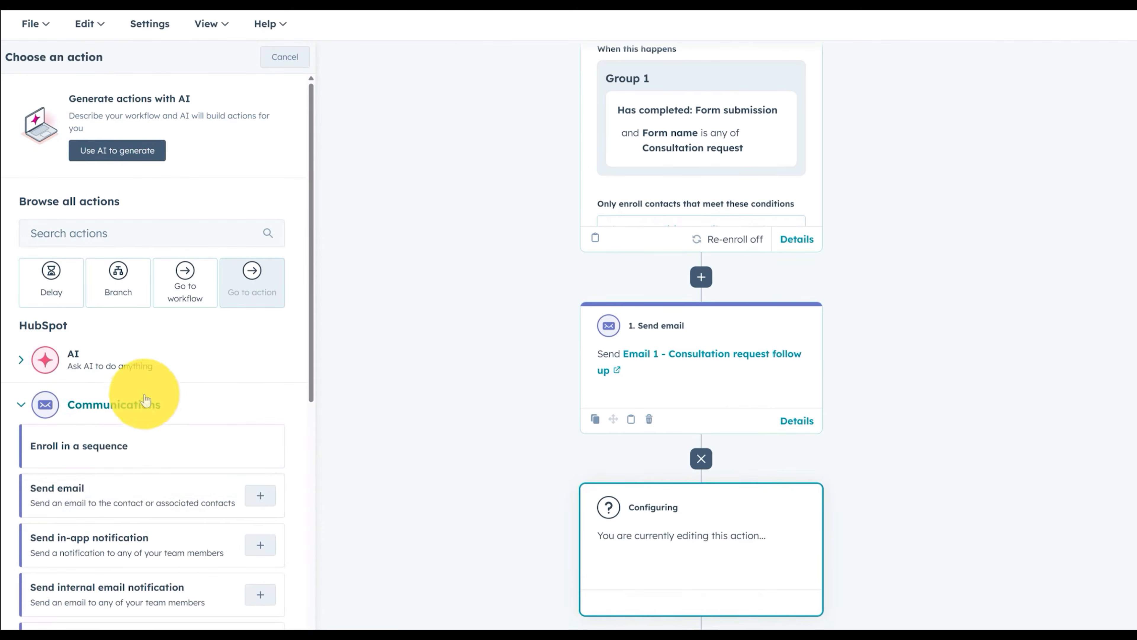
left_click(135, 486)
left_click(157, 301)
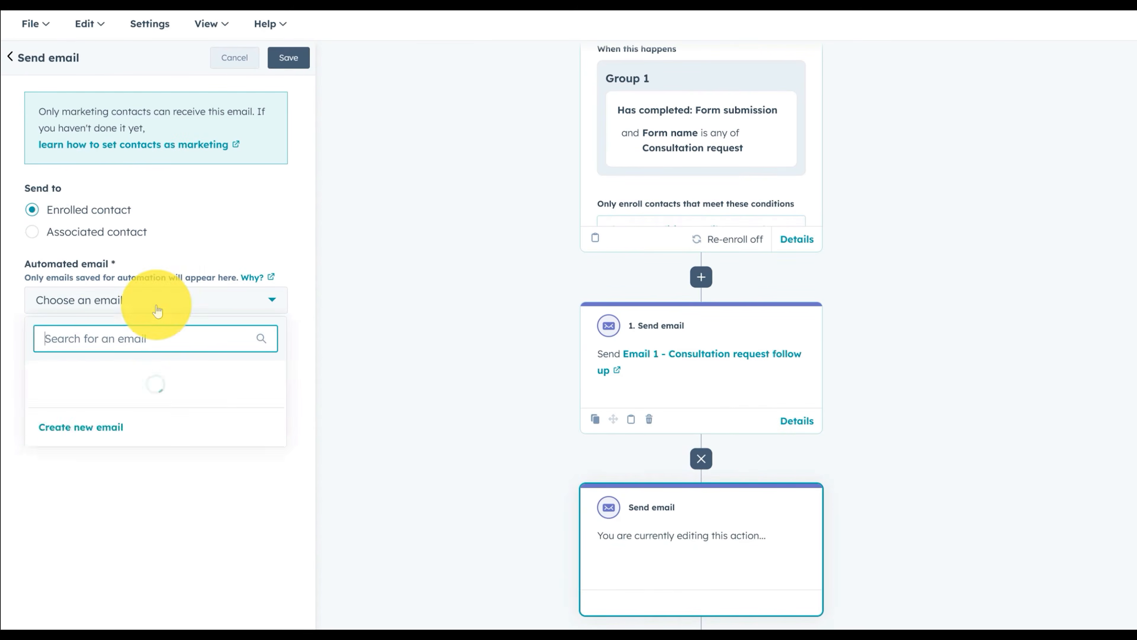
left_click(188, 422)
left_click(289, 57)
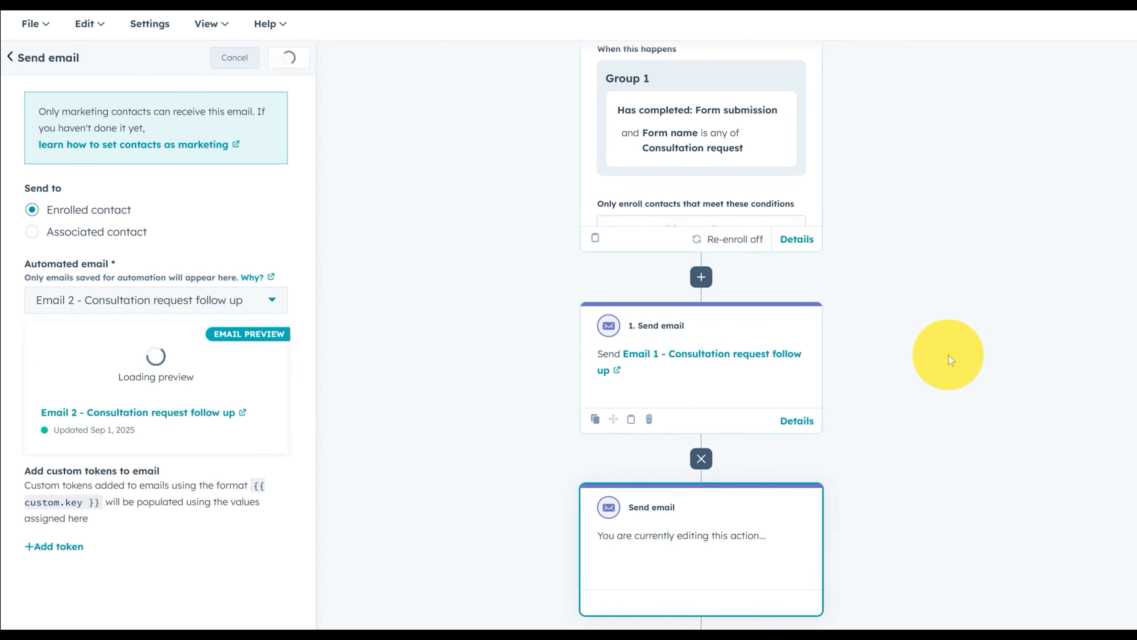
Add a third Send email step delivering Email 3 - Consultation request follow up
scroll(808, 490, "down", 3)
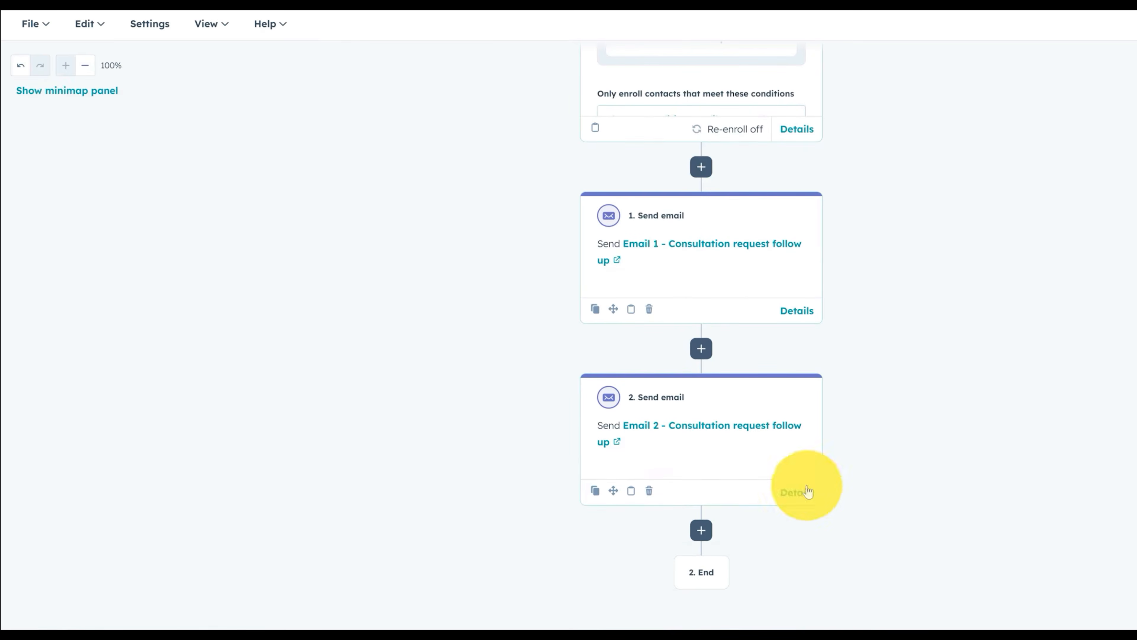
left_click(701, 528)
left_click(178, 399)
left_click(132, 448)
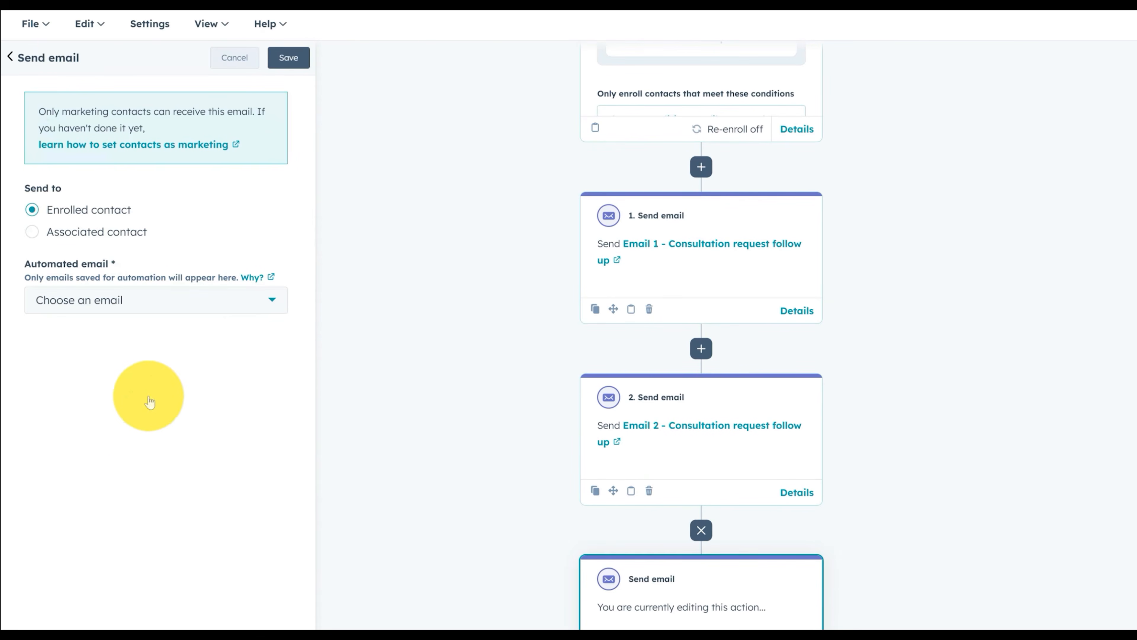
left_click(136, 301)
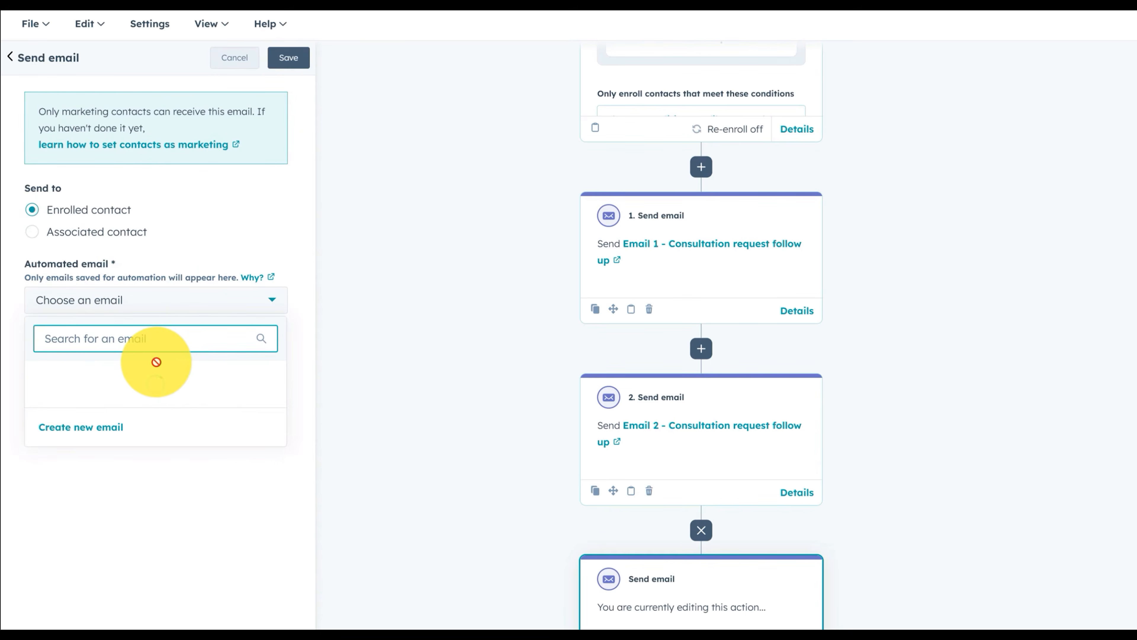
left_click(179, 377)
left_click(288, 58)
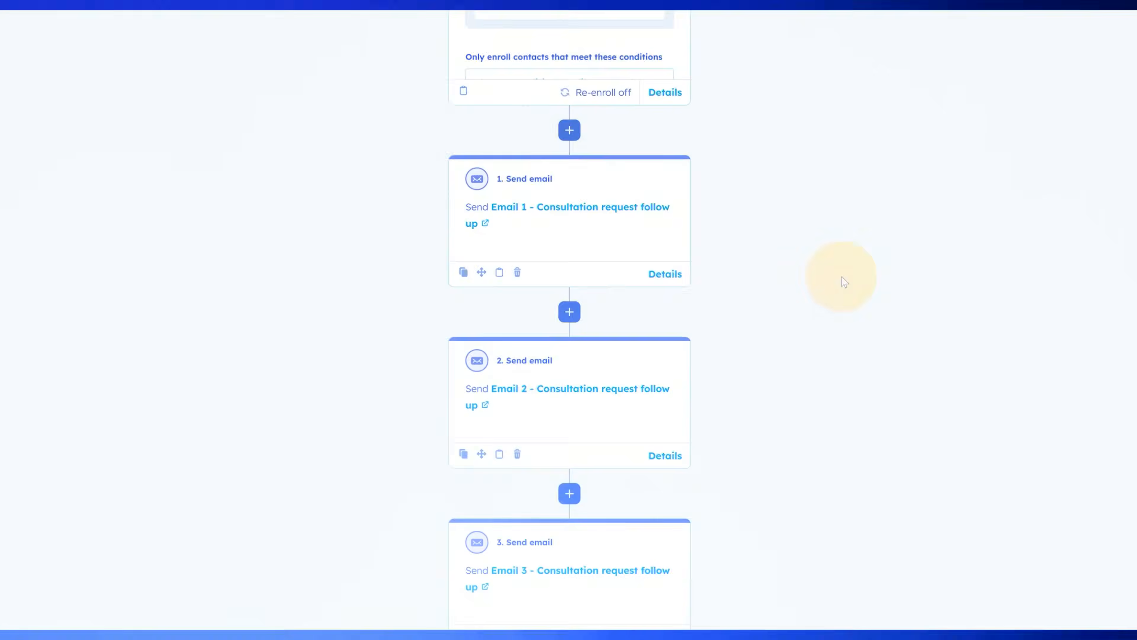
Scroll the Marketing Email list to review the three Consultation request follow up emails
scroll(807, 257, "down", 2)
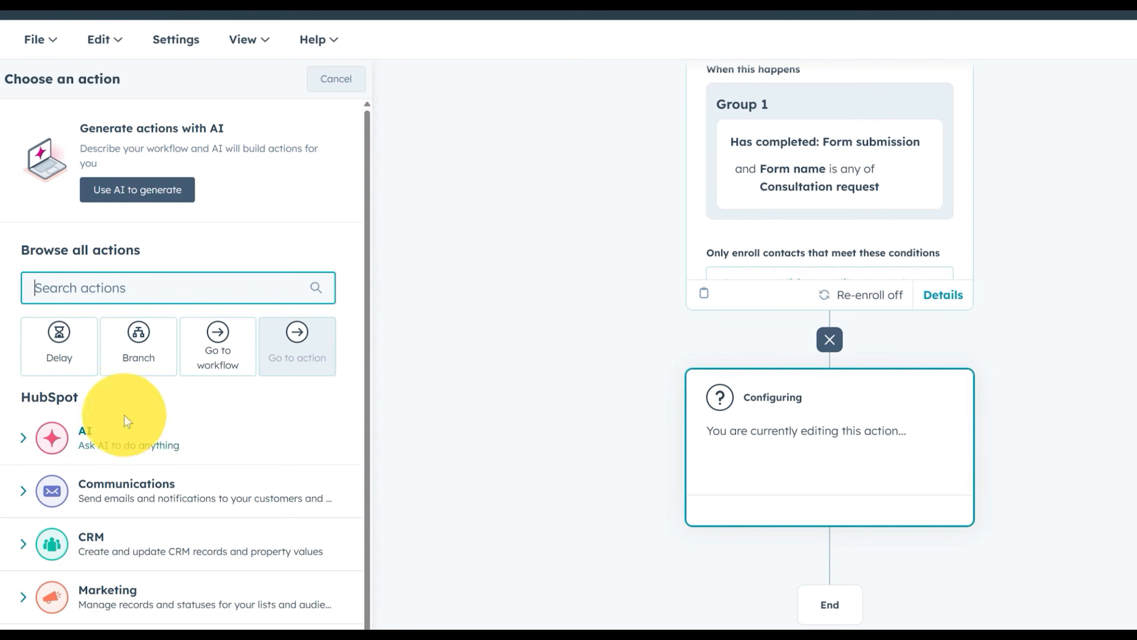
Look through the communication and CRM action lists, then add an Edit record action after the Consultation request trigger
scroll(121, 416, "down", 2)
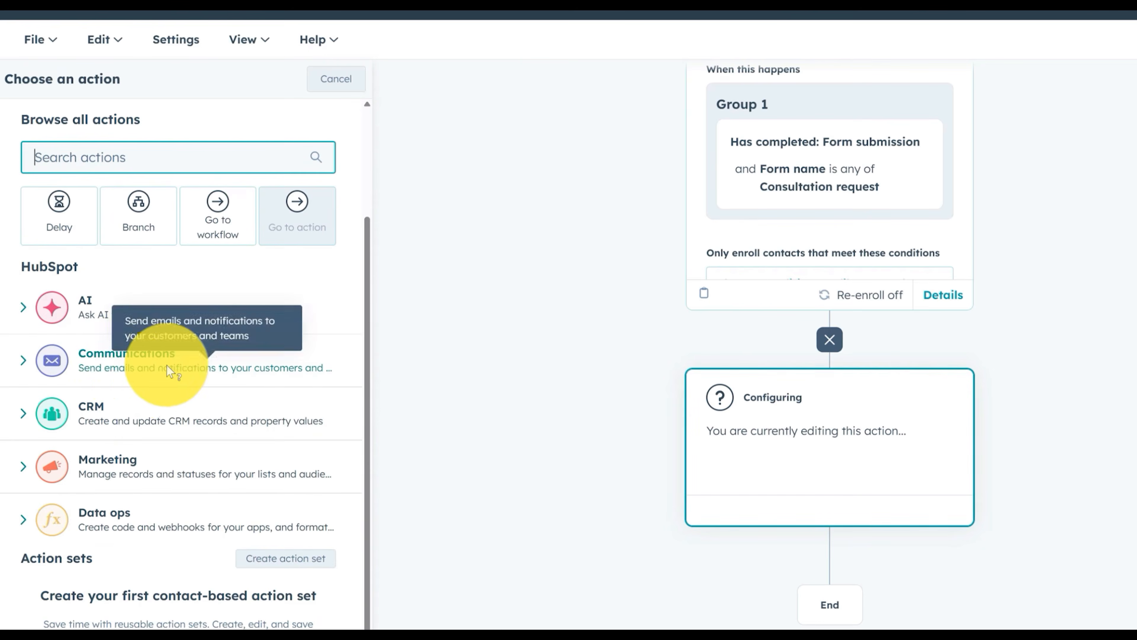
left_click(131, 365)
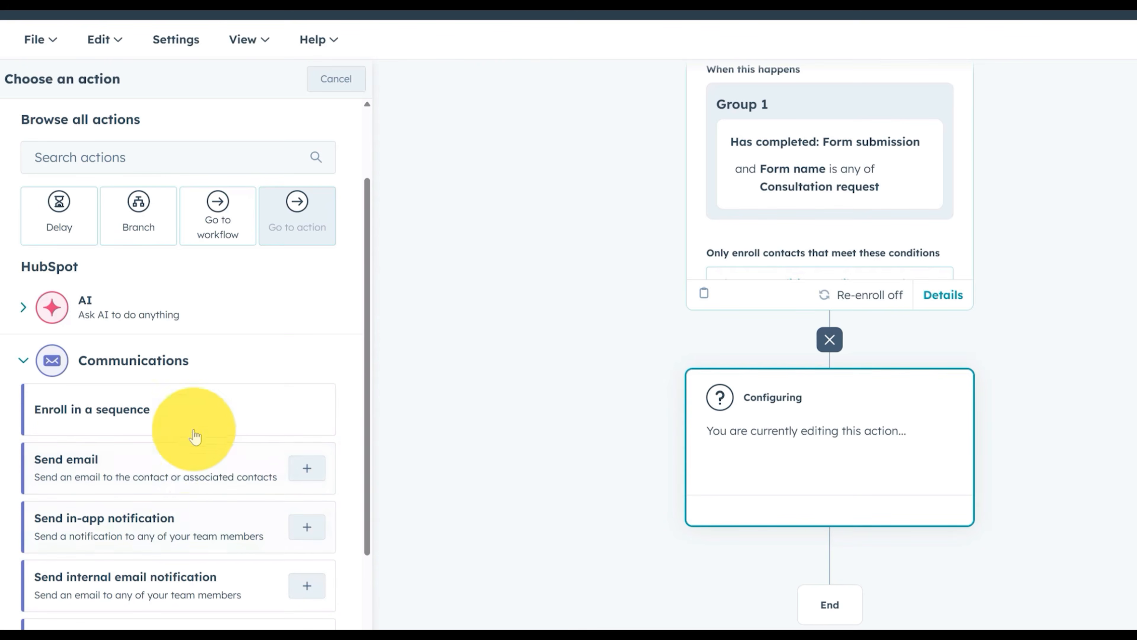
scroll(197, 407, "down", 5)
scroll(152, 279, "up", 3)
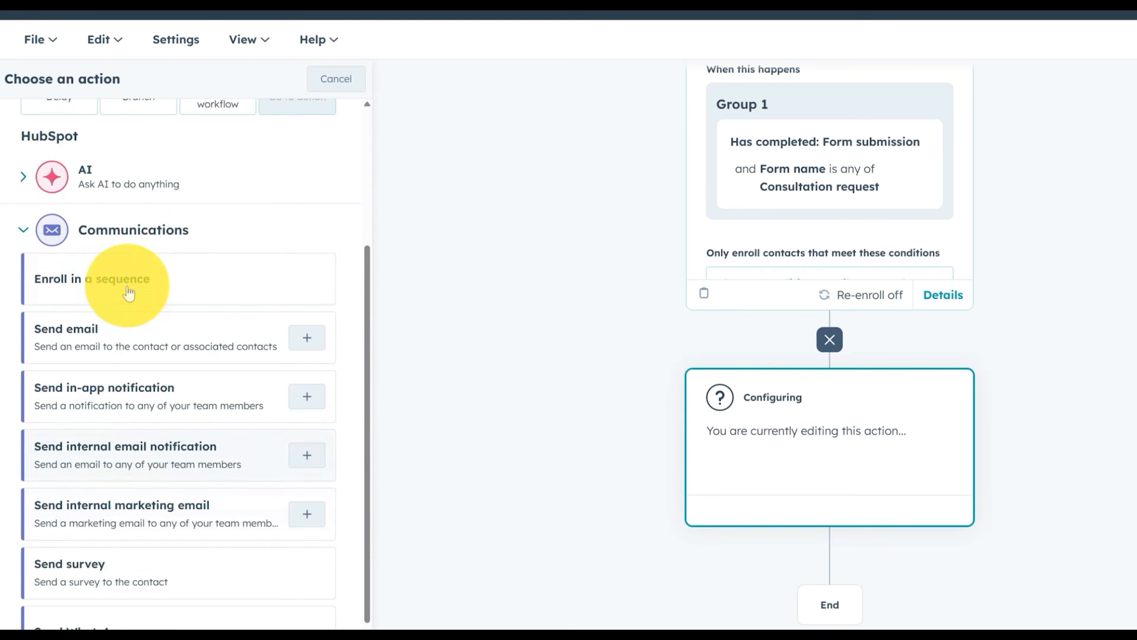
left_click(40, 228)
left_click(176, 403)
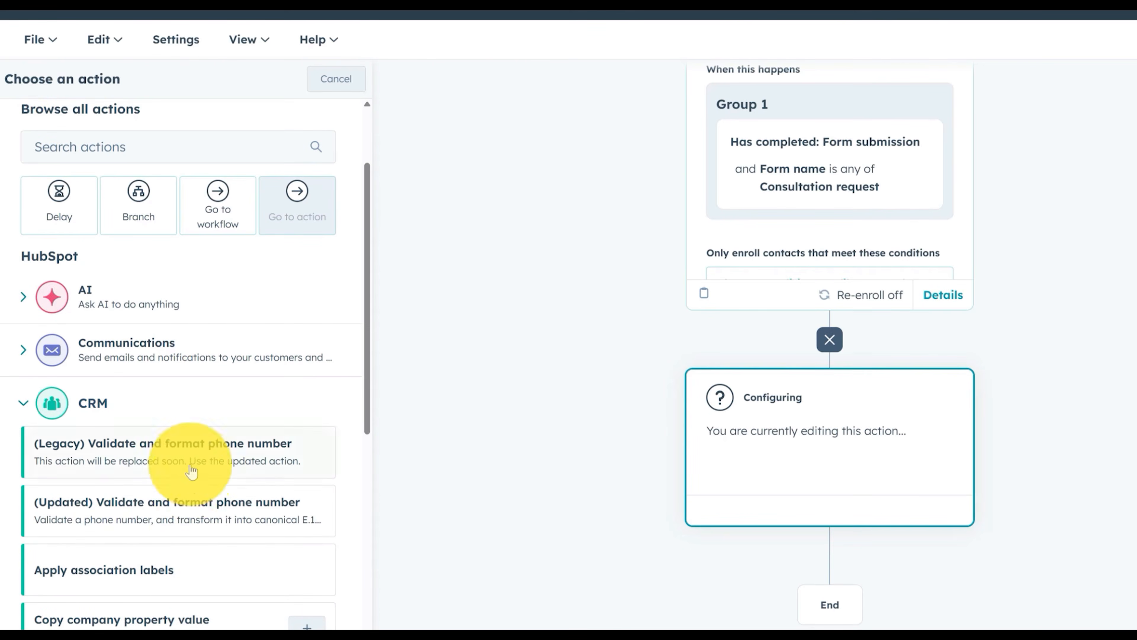
scroll(192, 530, "down", 3)
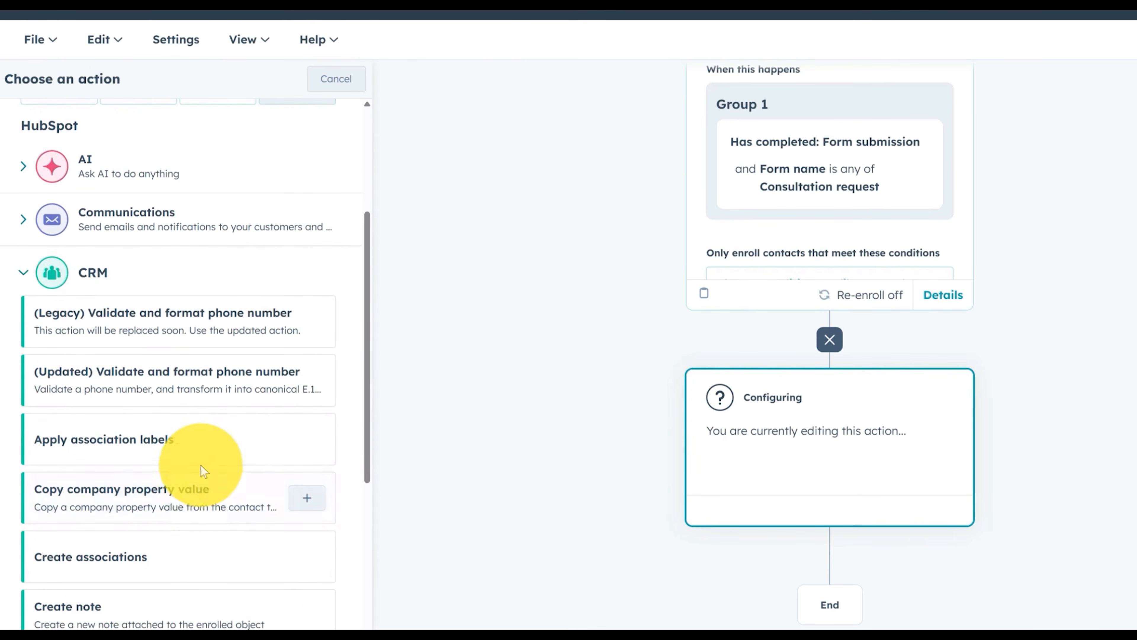
scroll(200, 484, "down", 3)
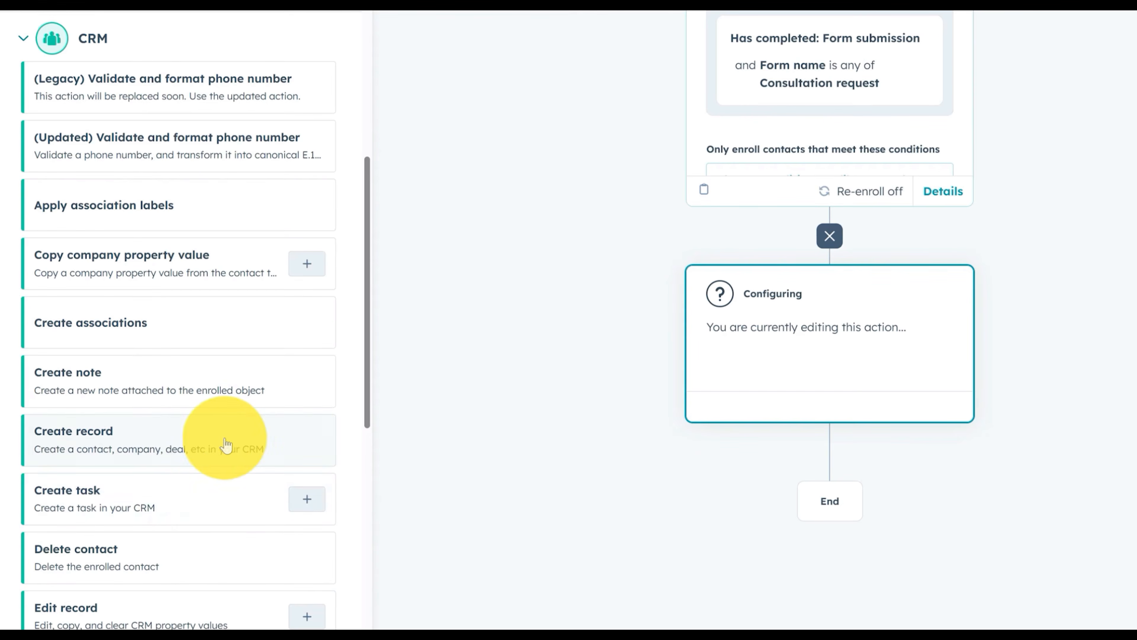
scroll(221, 446, "down", 1)
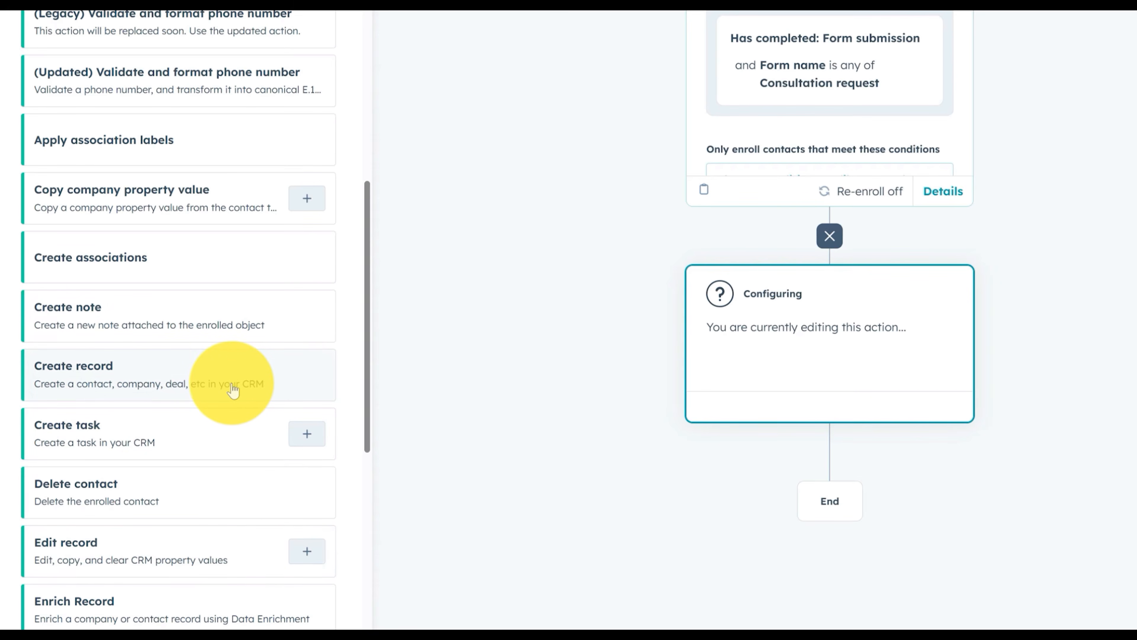
scroll(233, 390, "down", 2)
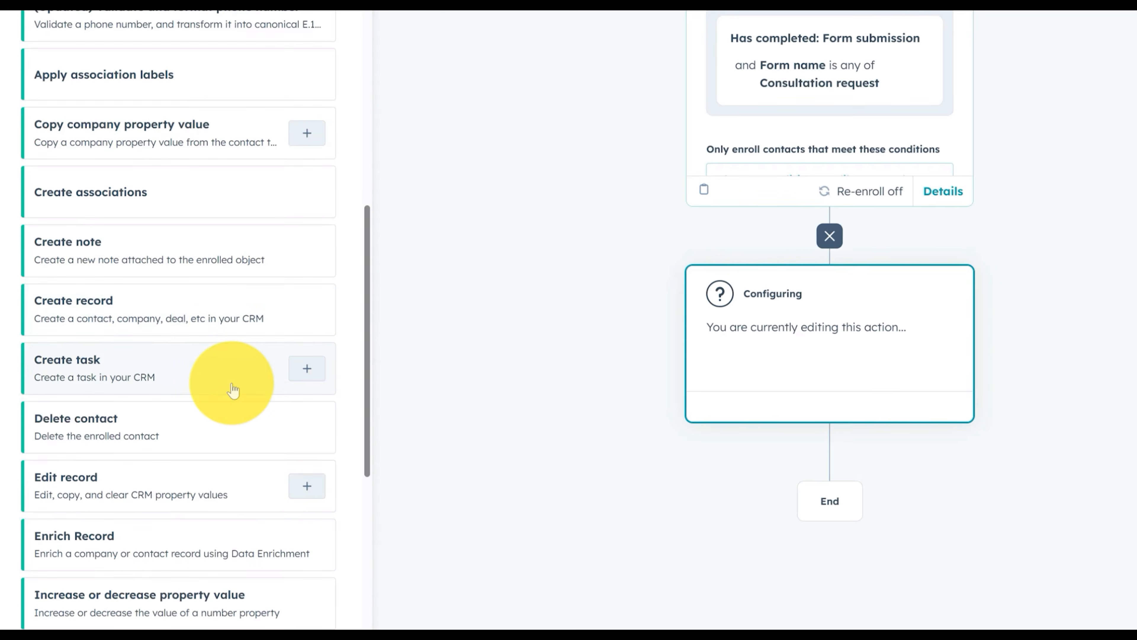
left_click(169, 489)
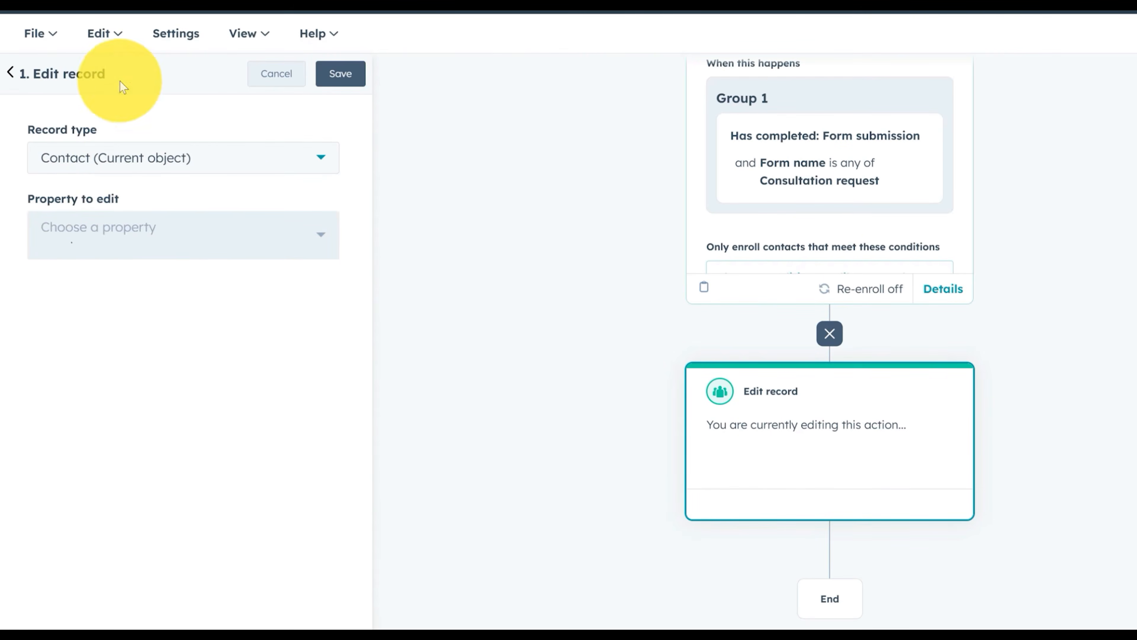
Set the contact's Lifecycle Stage to Customer, then discard that edit and return to the action list
left_click(135, 238)
type("LIFEC")
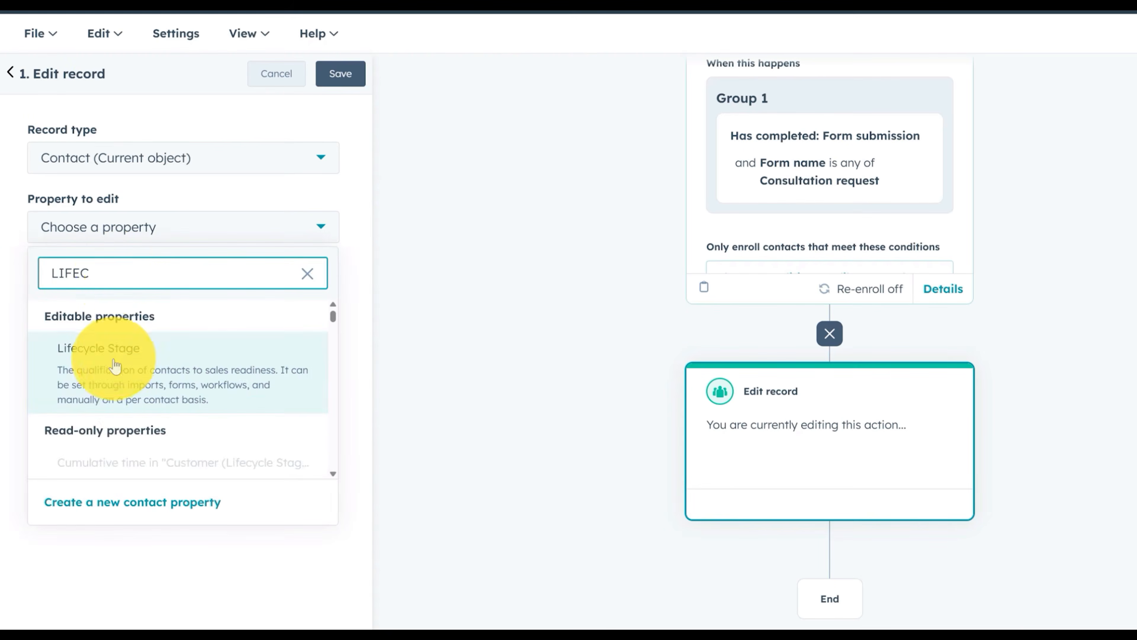
key("Return")
left_click(101, 316)
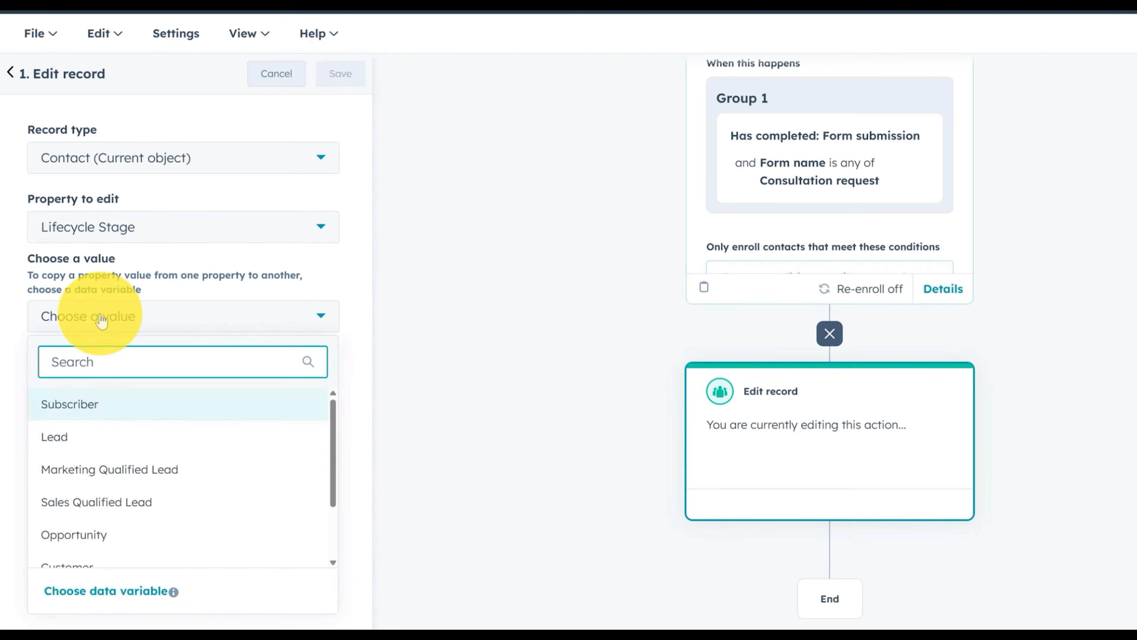
scroll(121, 439, "down", 2)
left_click(115, 478)
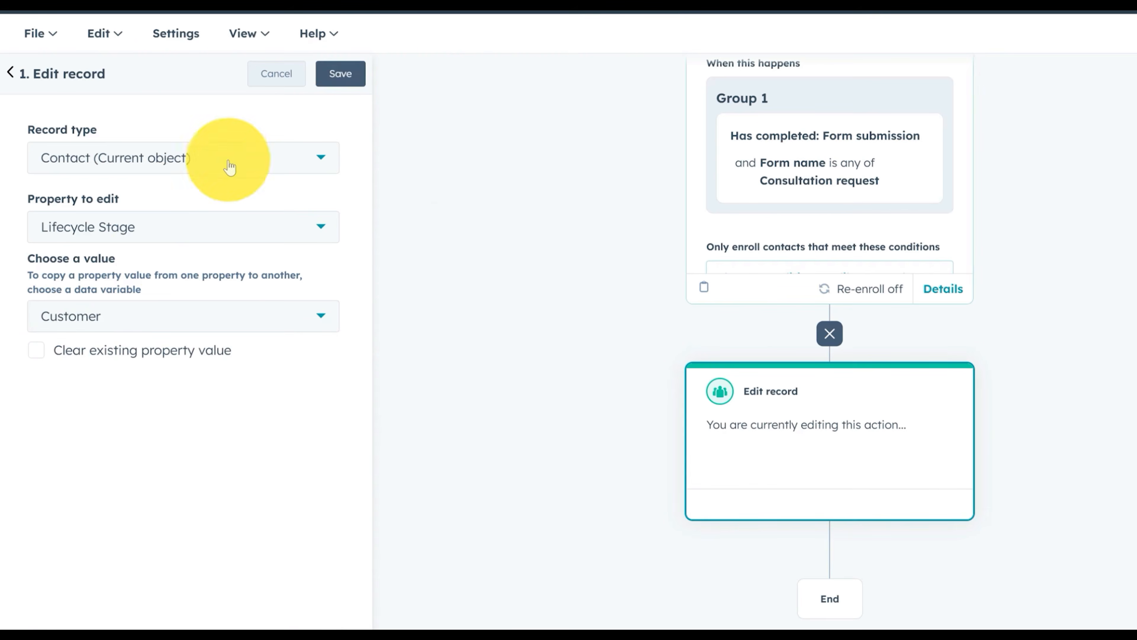
left_click(9, 72)
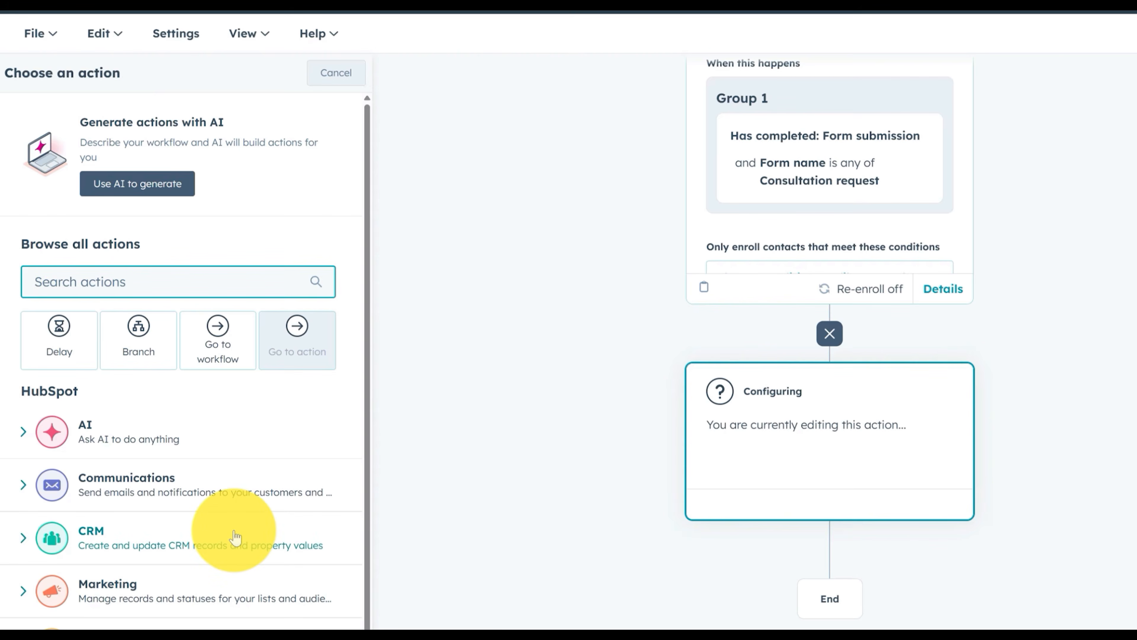
scroll(236, 536, "down", 2)
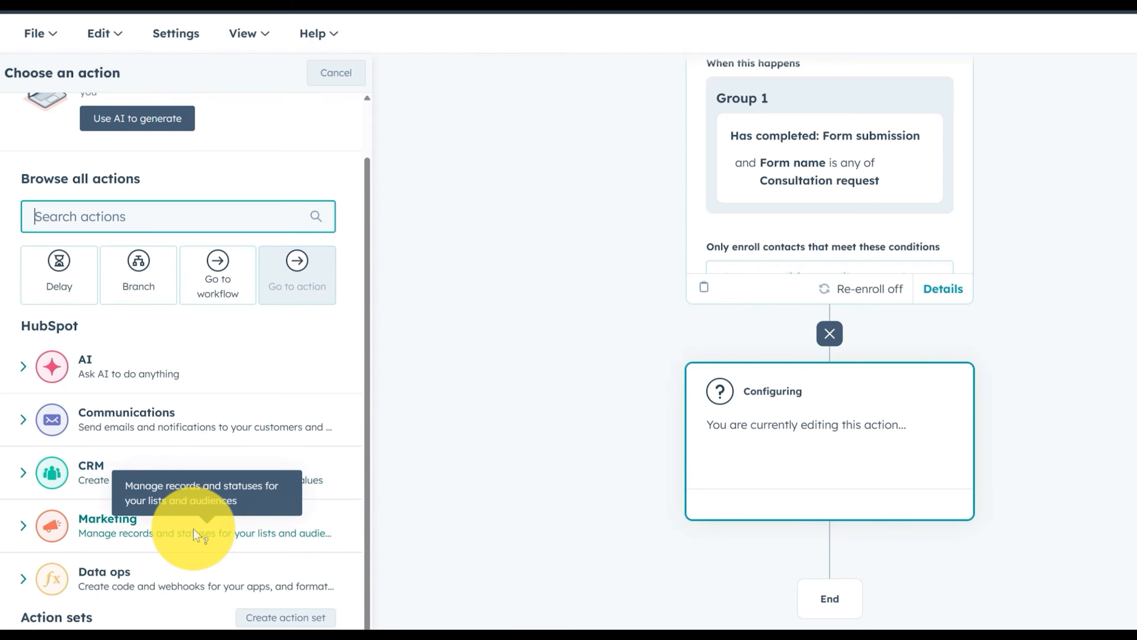
scroll(194, 527, "down", 2)
left_click(194, 450)
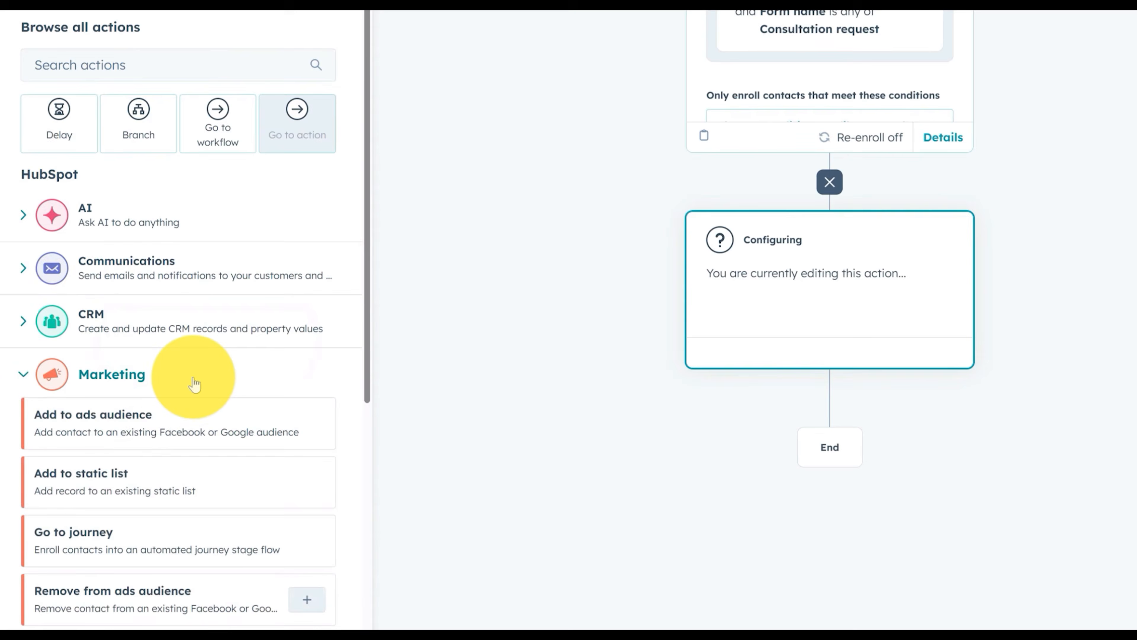
scroll(272, 446, "down", 1)
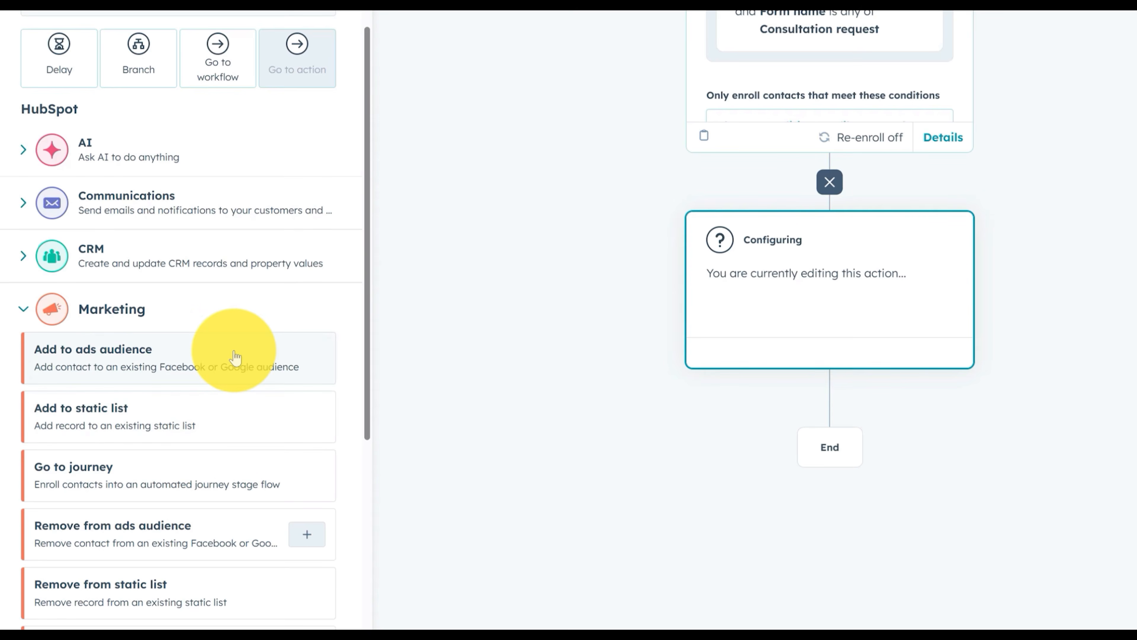
scroll(236, 358, "down", 1)
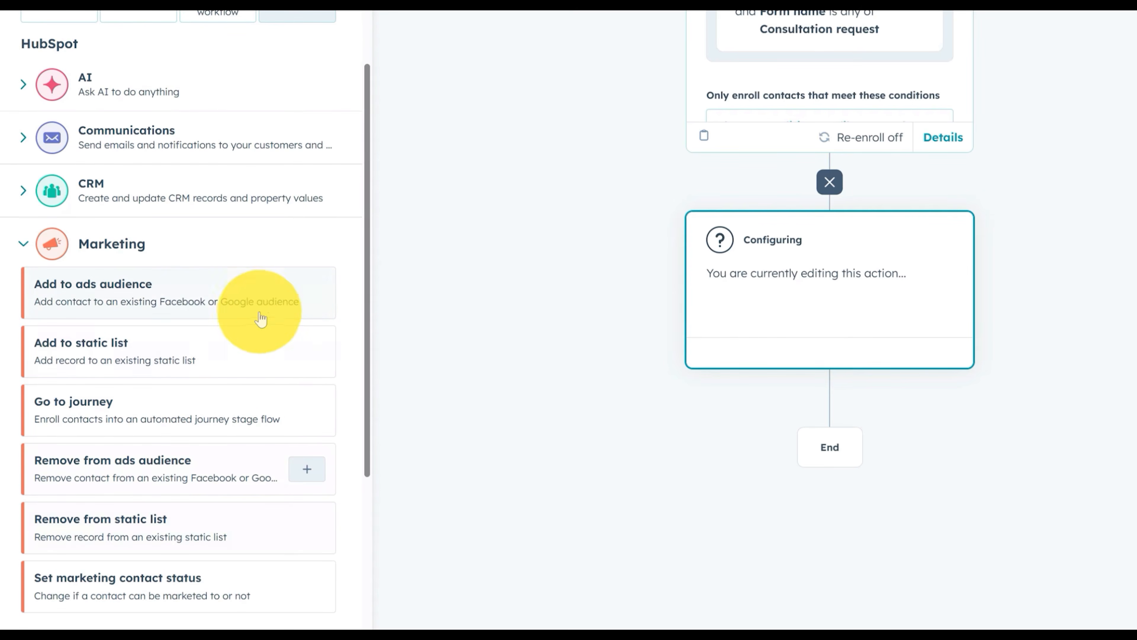
left_click(24, 243)
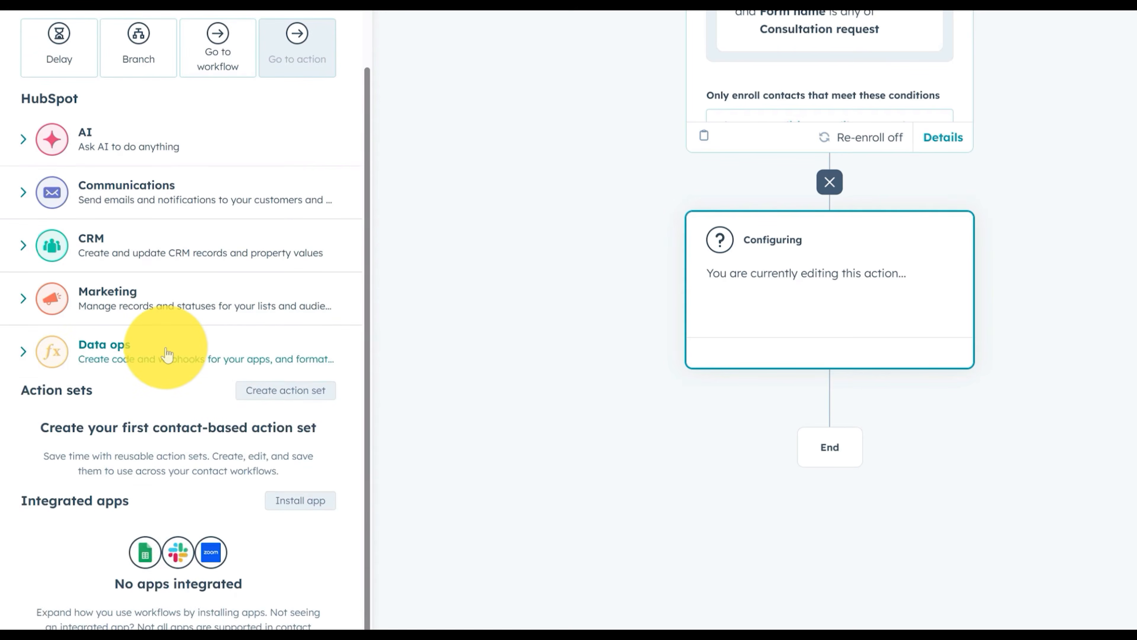
left_click(167, 354)
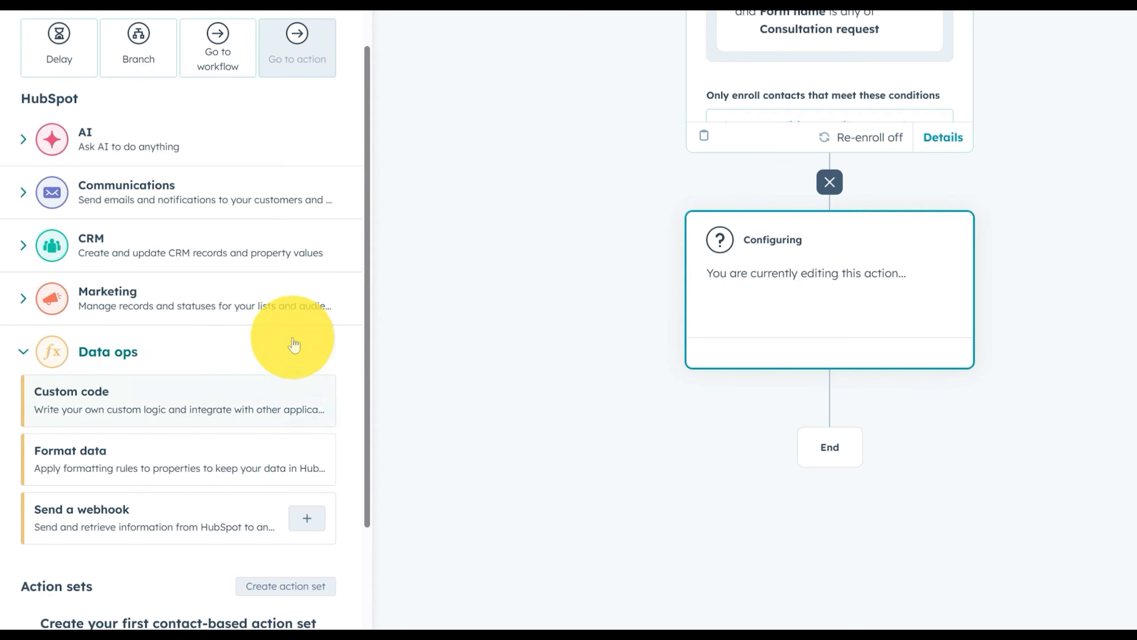
left_click(27, 354)
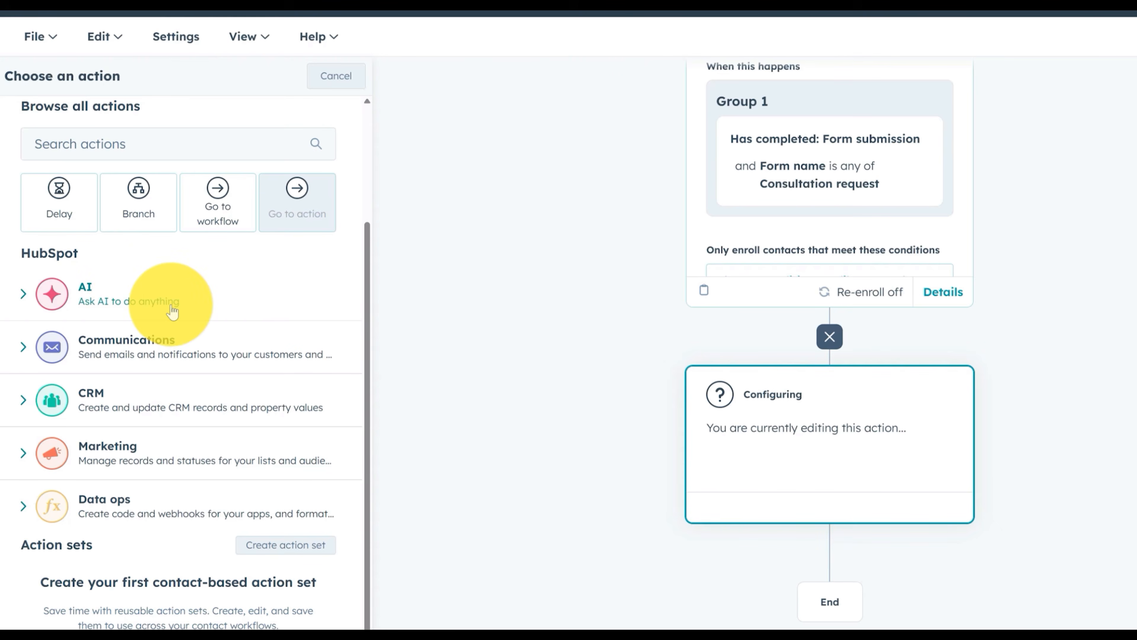
scroll(170, 345, "up", 3)
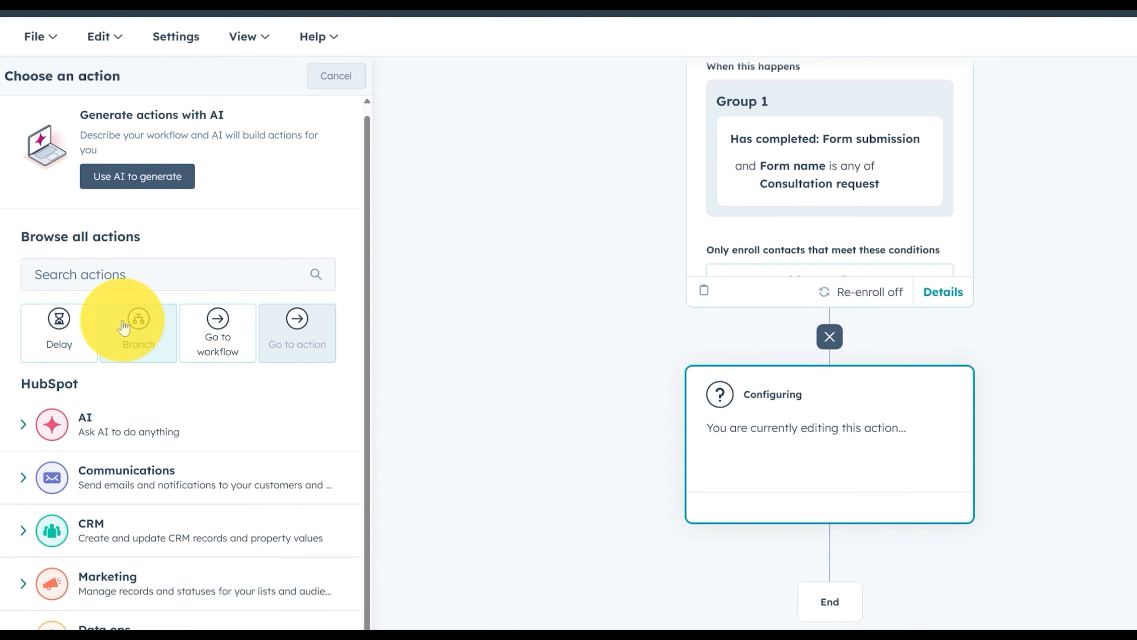
Try a Branch action, back out of it, and switch to the tab with the three-email workflow
left_click(138, 341)
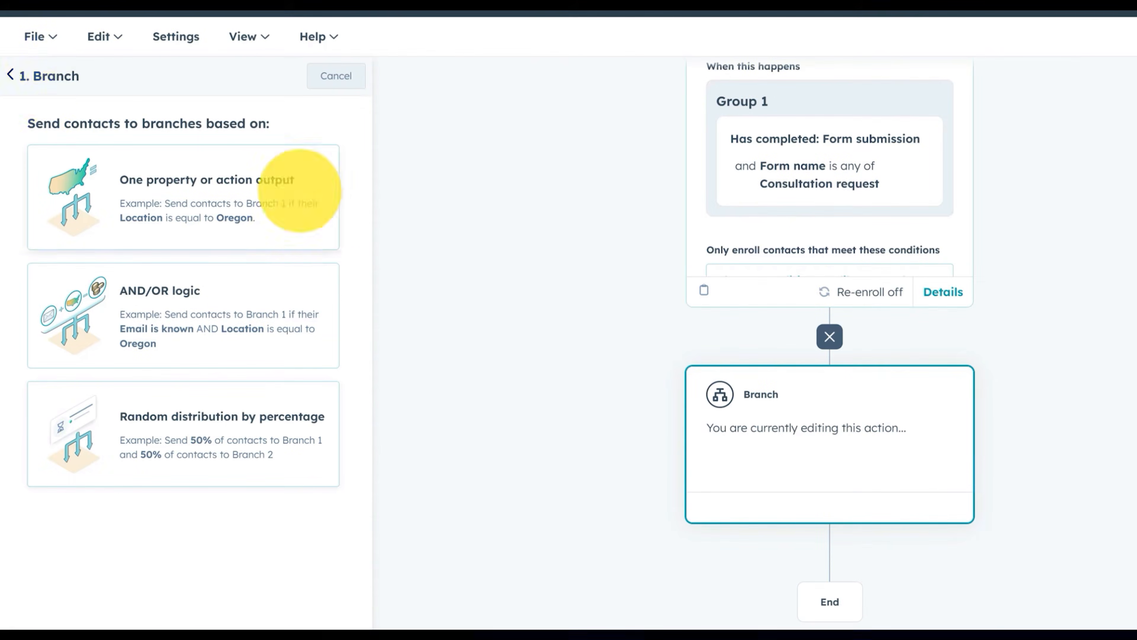
left_click(9, 75)
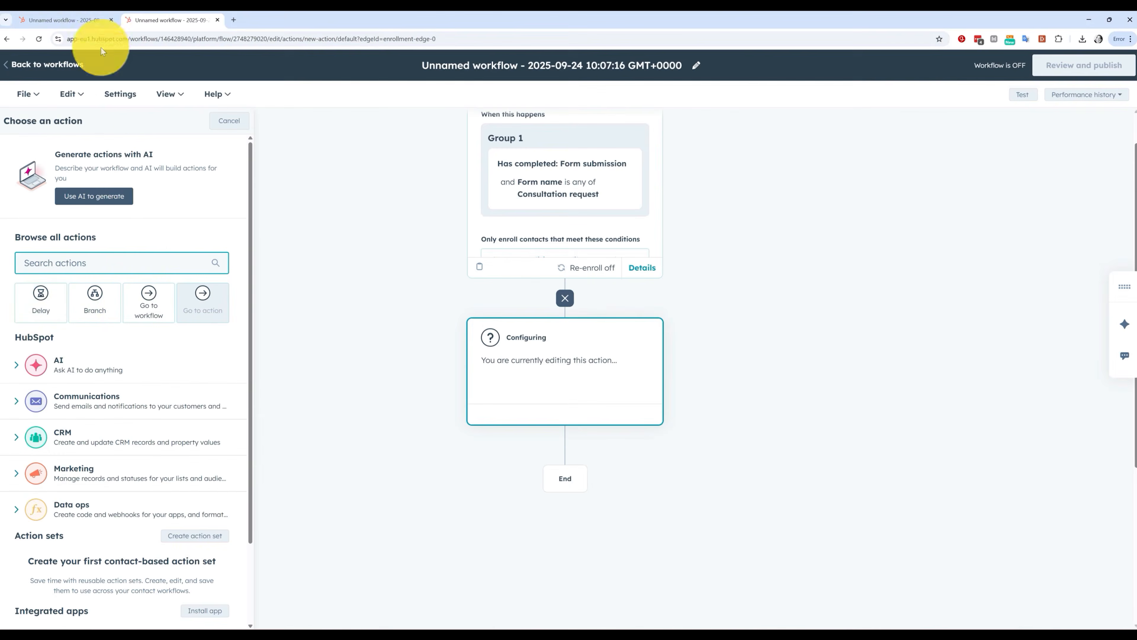
left_click(71, 20)
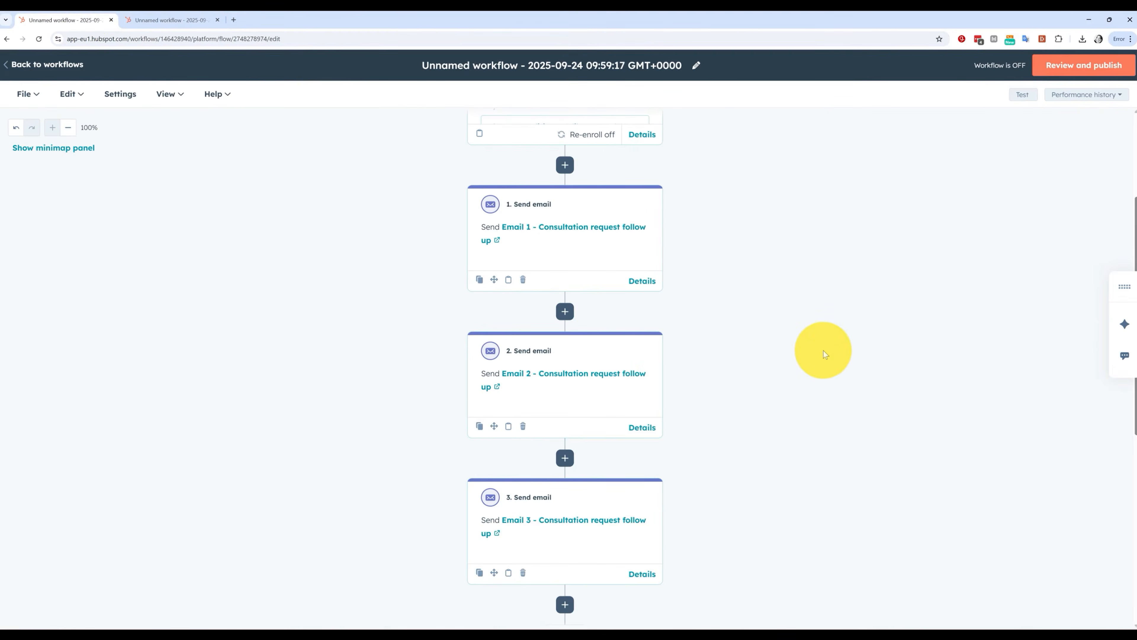
scroll(838, 367, "up", 4)
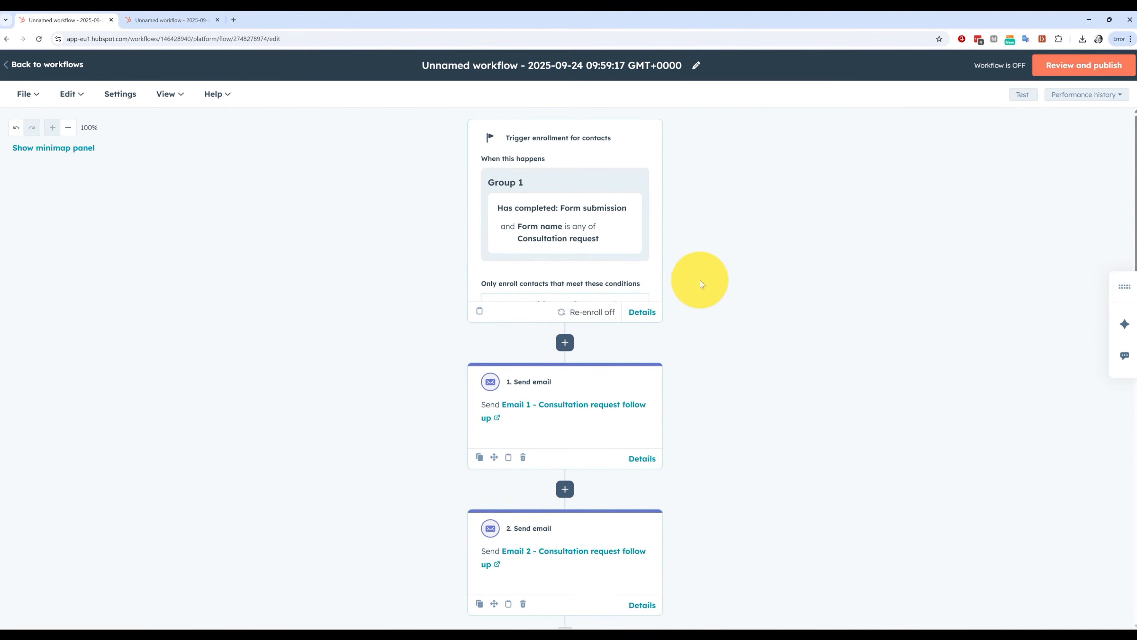
scroll(730, 385, "down", 4)
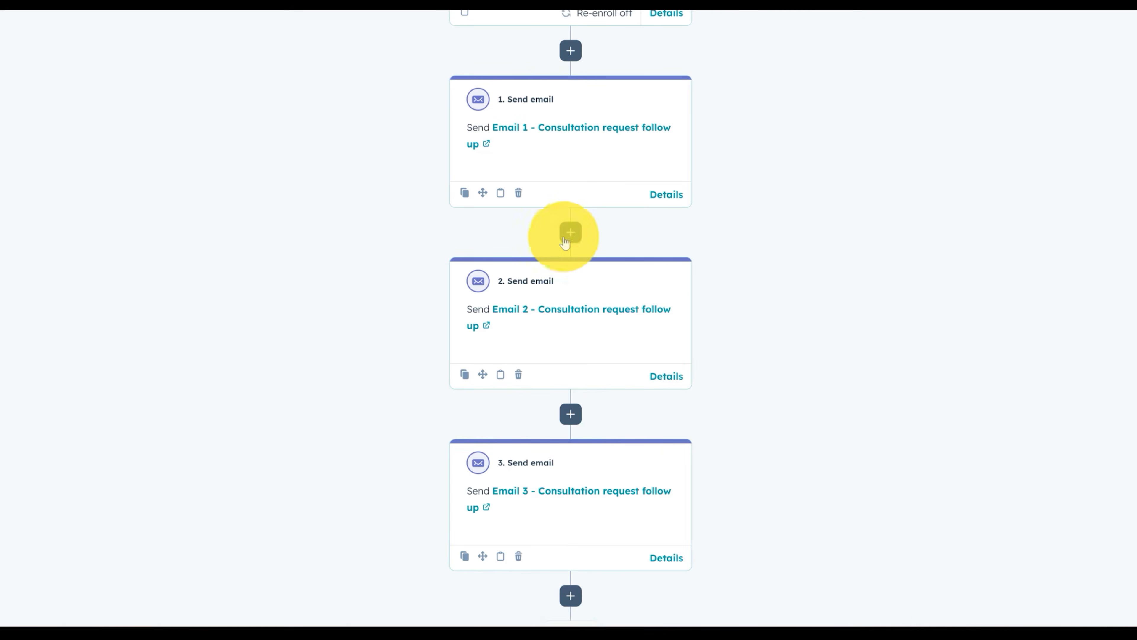
Insert a 5-day Delay, based on a set amount of time, between Email 1 and Email 2
left_click(571, 233)
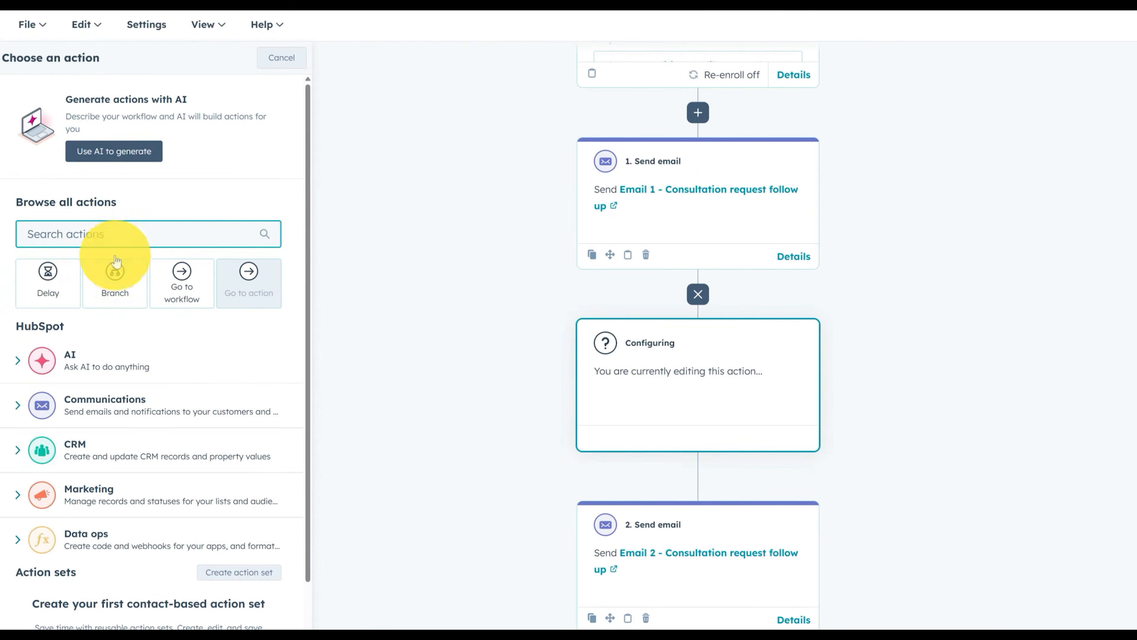
left_click(72, 279)
left_click(111, 136)
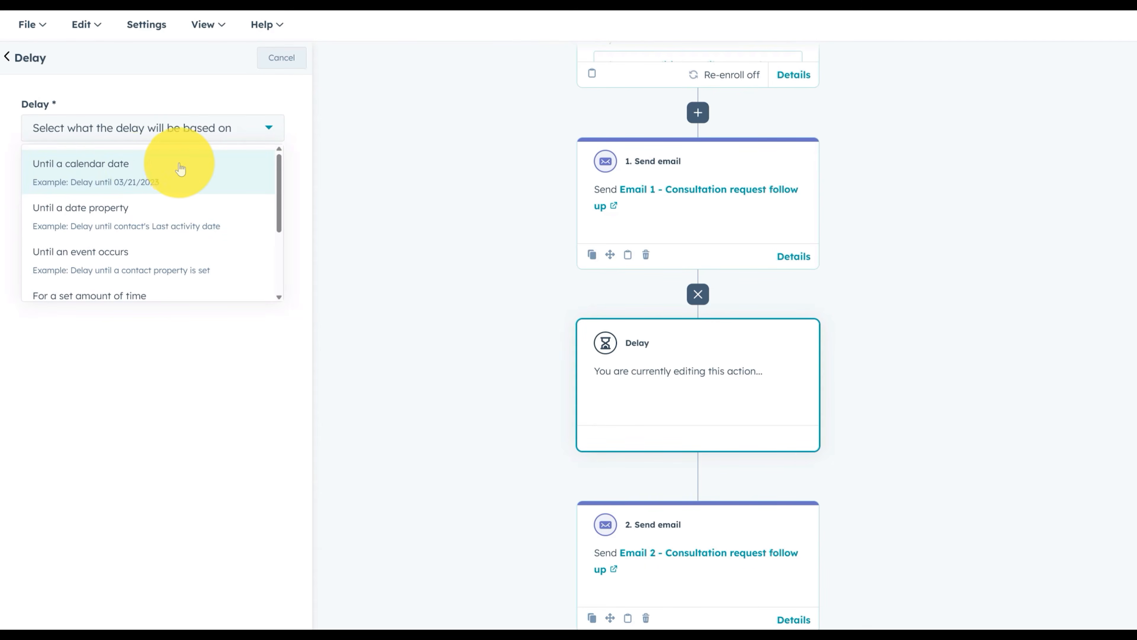
scroll(181, 169, "down", 3)
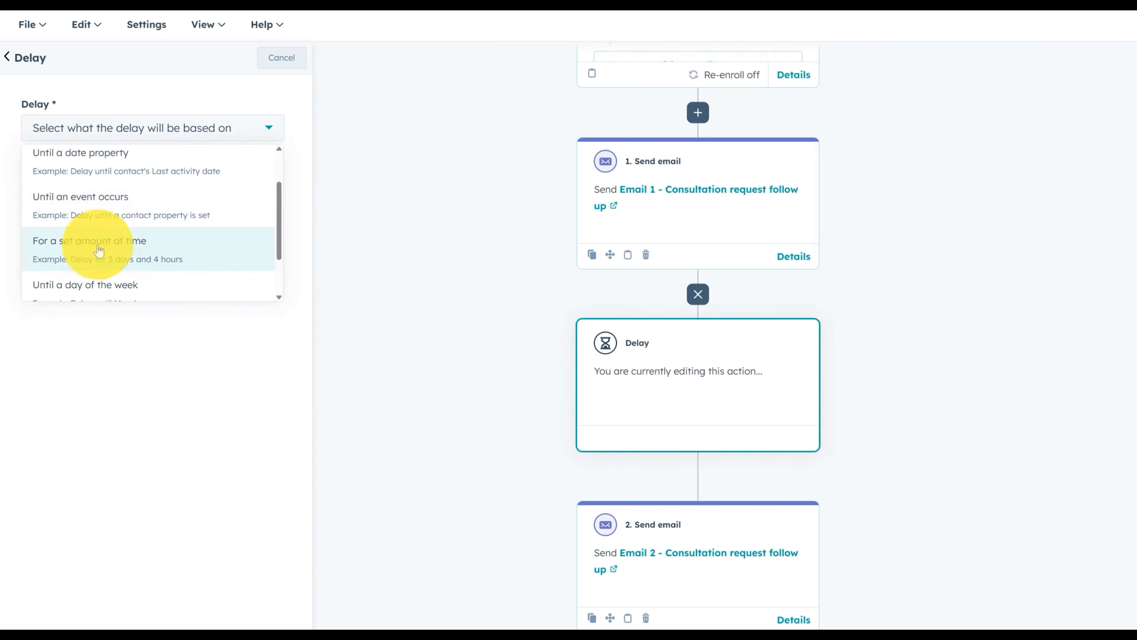
left_click(120, 248)
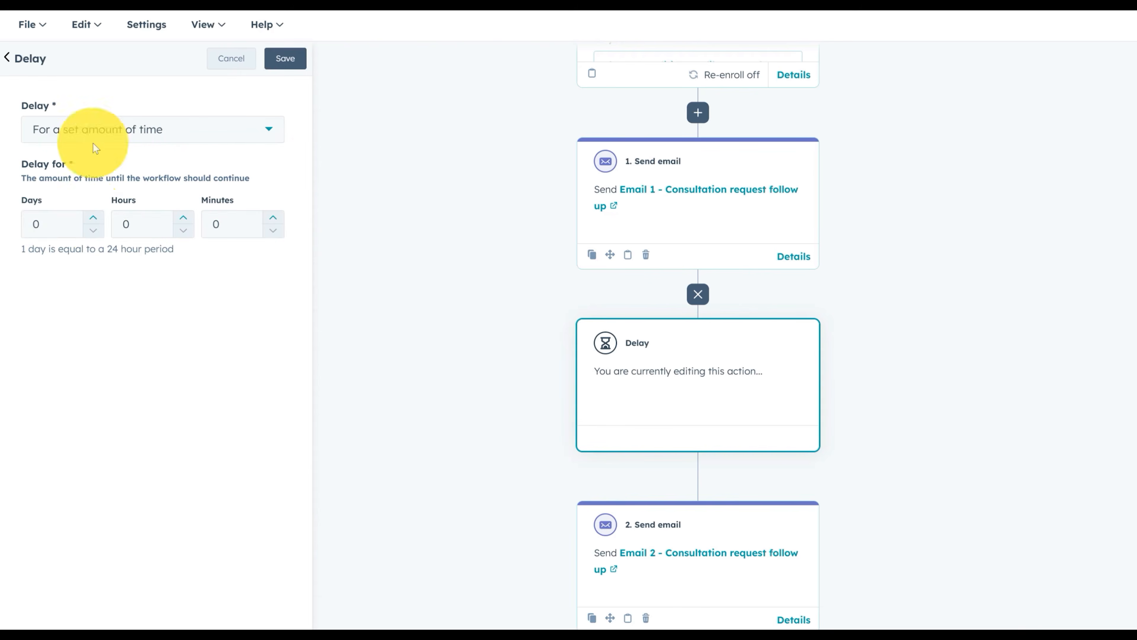
left_click(92, 217)
left_click(92, 217)
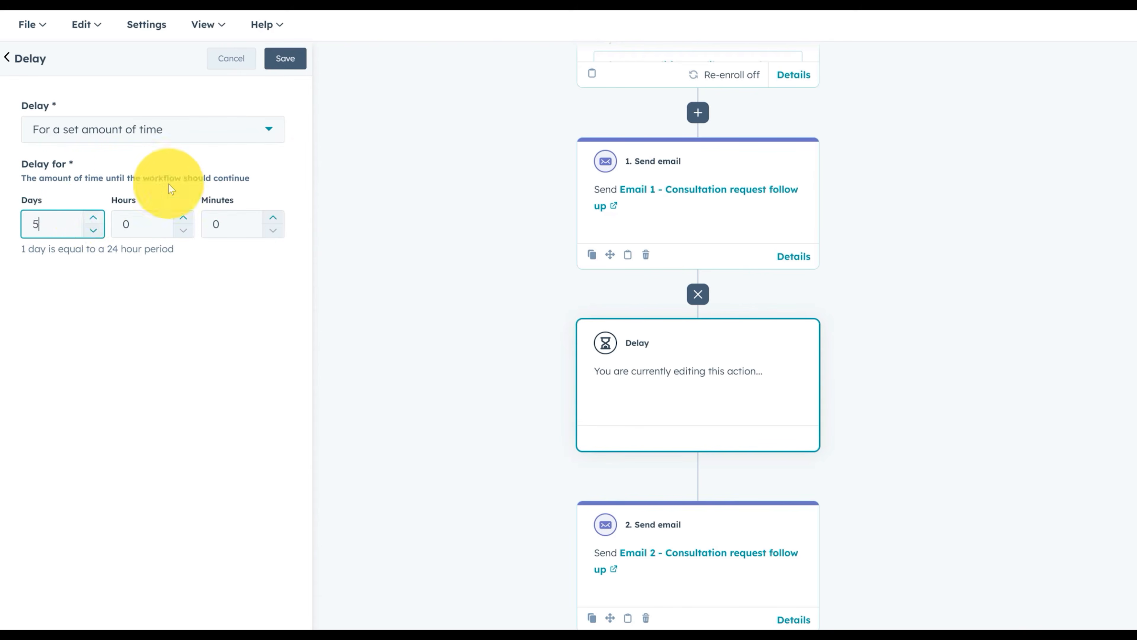
left_click(286, 62)
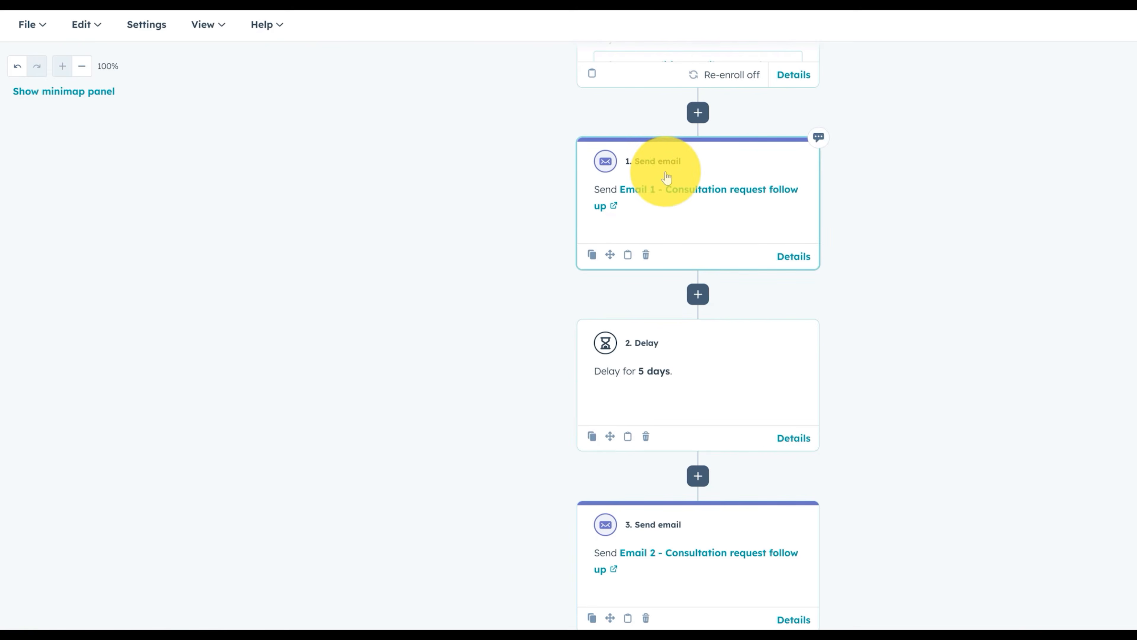
Insert a 7-day Delay, based on a set amount of time, between Email 2 and Email 3
scroll(697, 364, "down", 3)
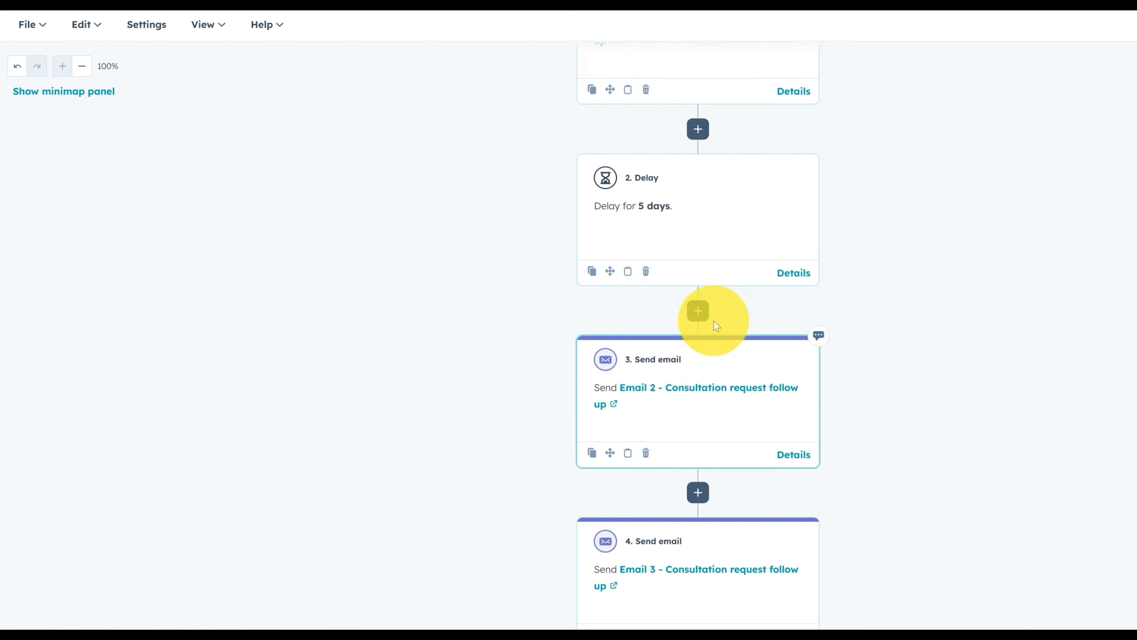
scroll(676, 405, "up", 1)
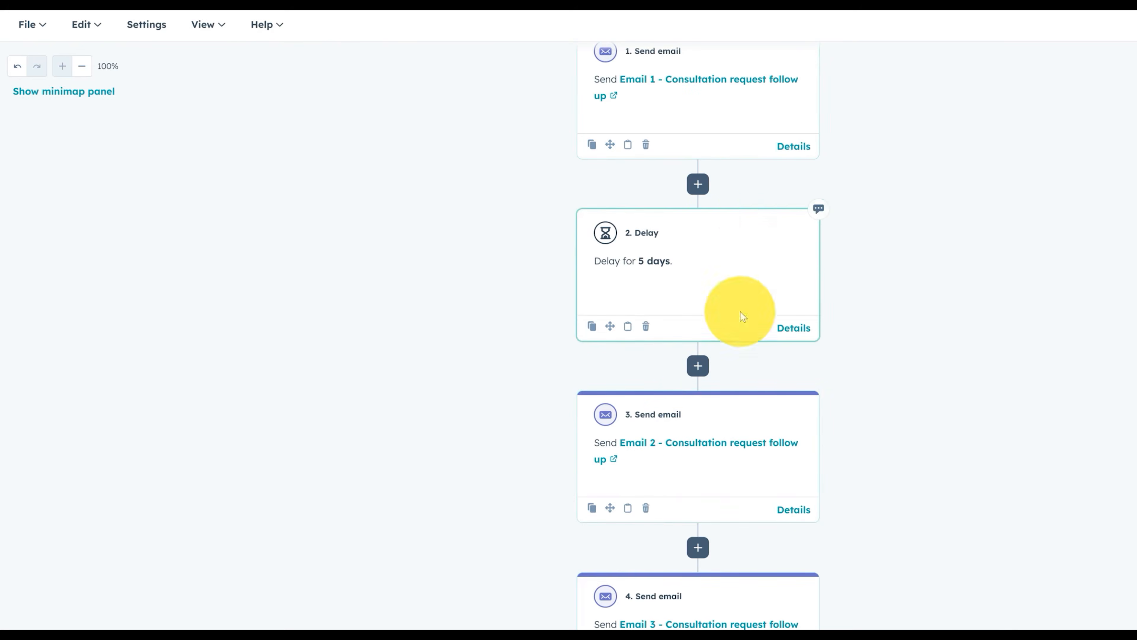
scroll(716, 404, "down", 2)
left_click(698, 437)
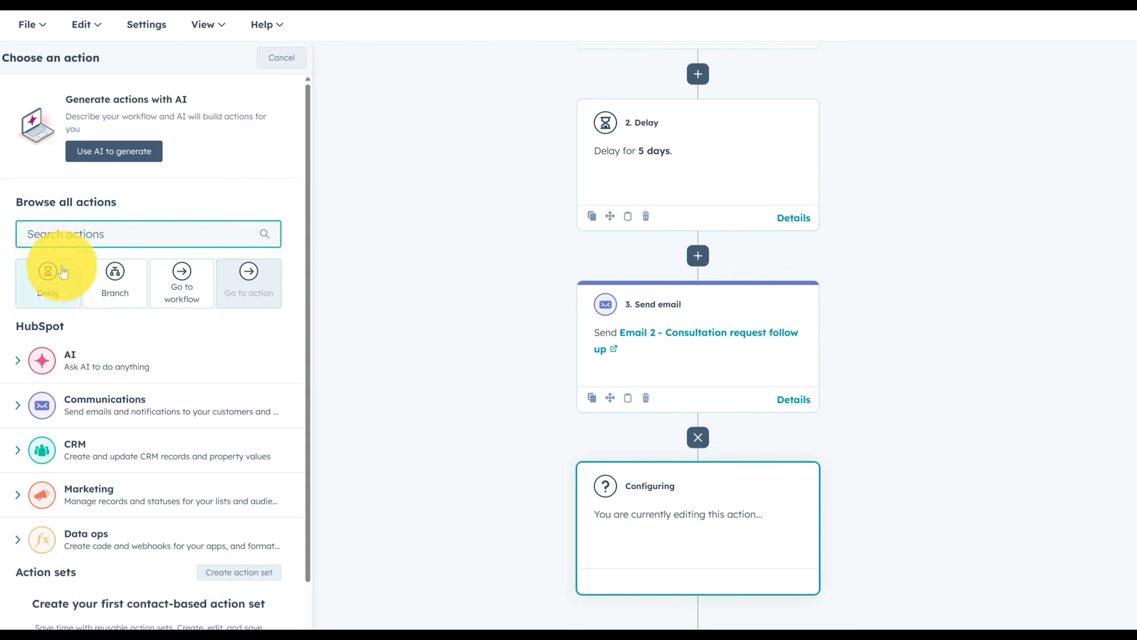
left_click(53, 275)
left_click(85, 134)
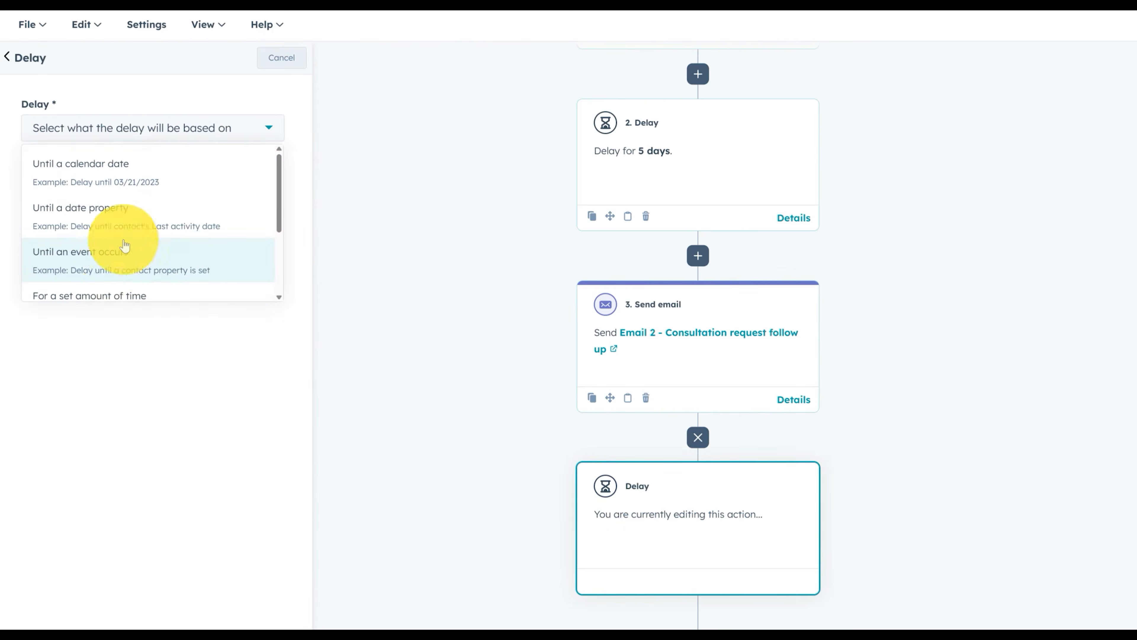
left_click(123, 295)
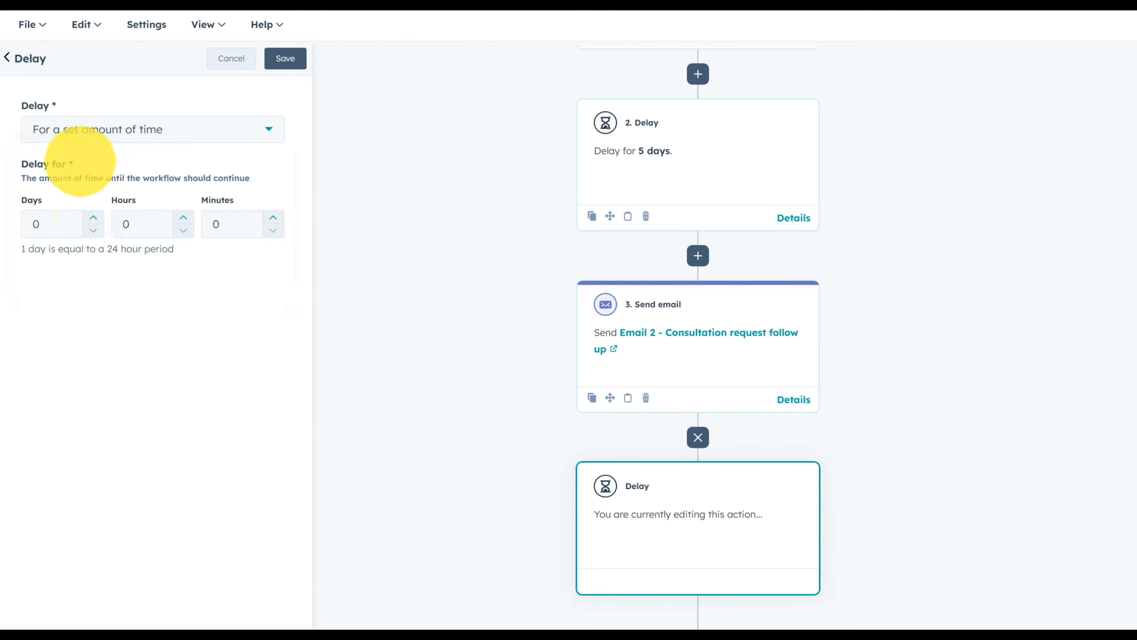
triple_click(93, 218)
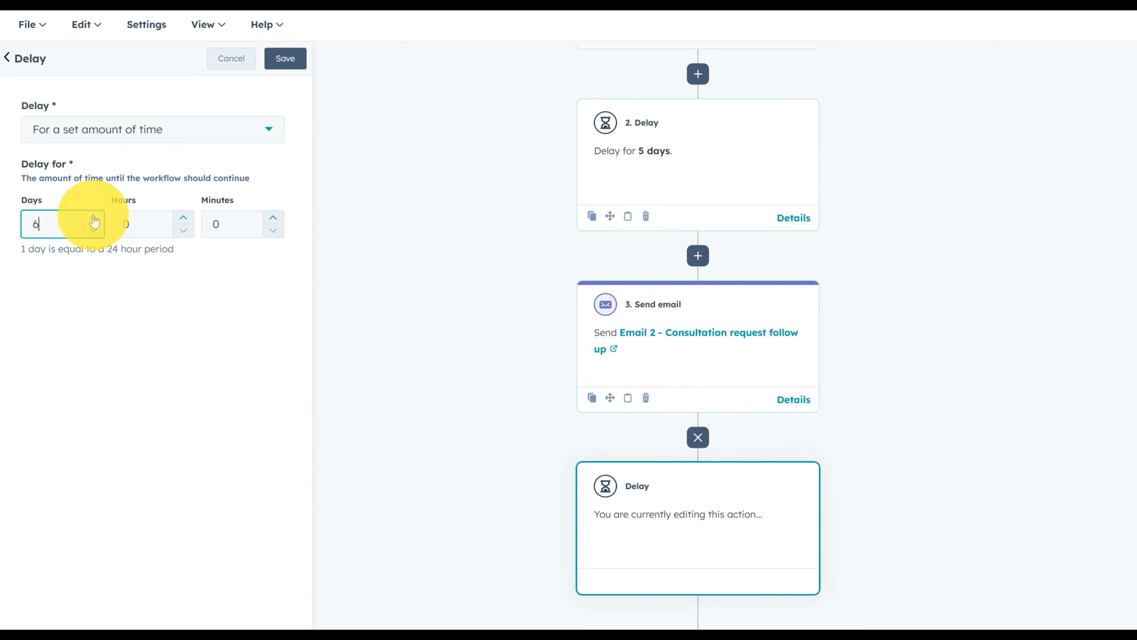
left_click(280, 59)
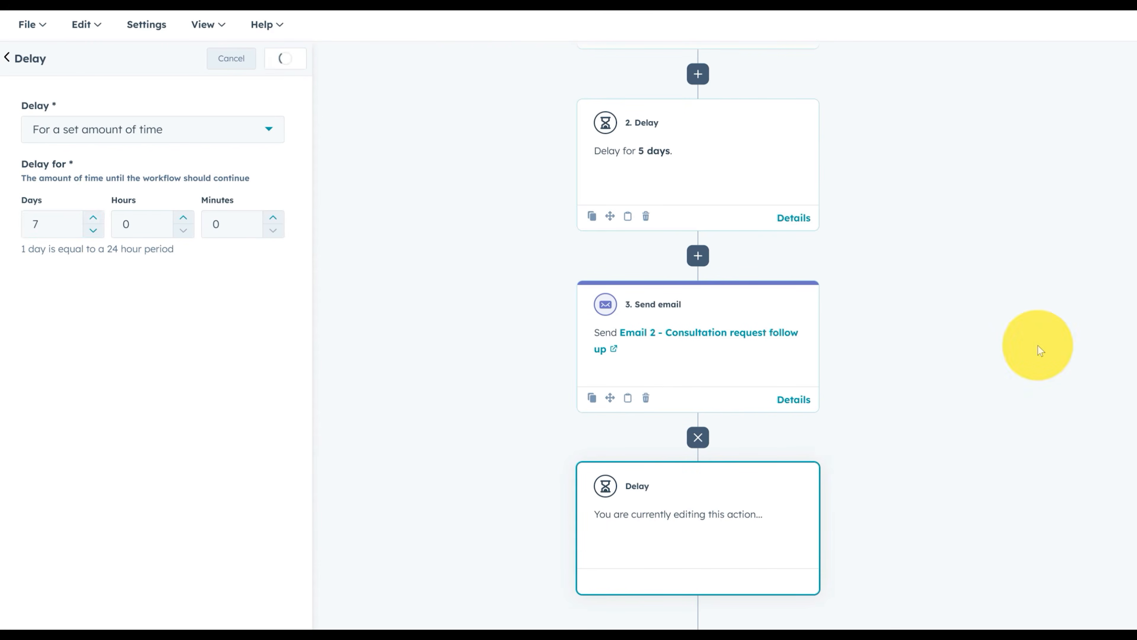
scroll(1118, 351, "up", 10)
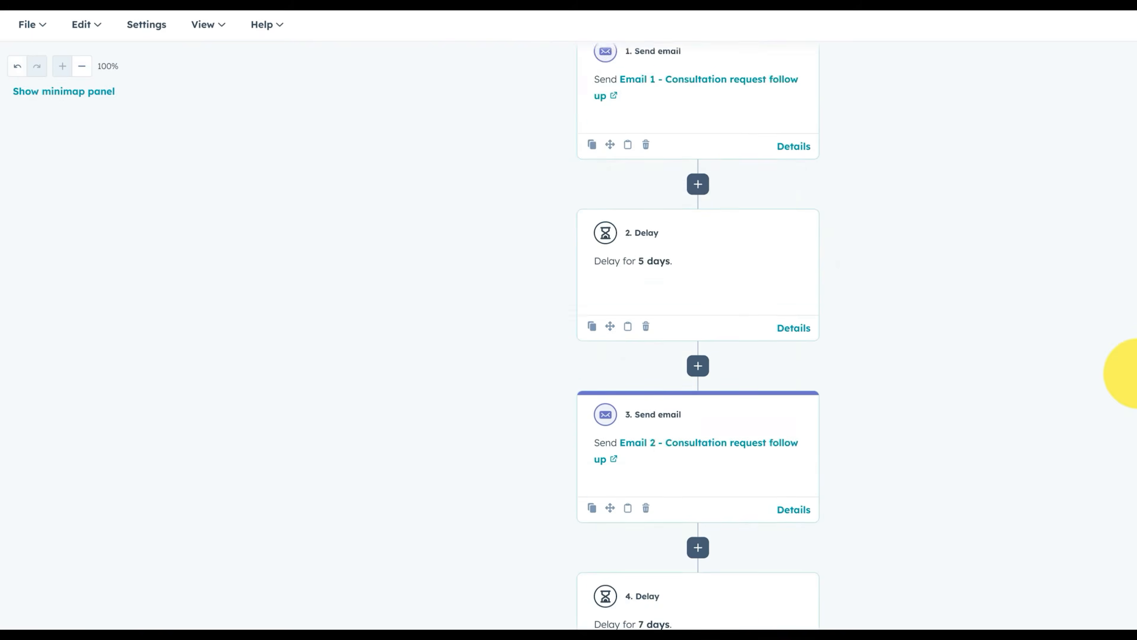
scroll(680, 457, "down", 5)
scroll(726, 537, "down", 4)
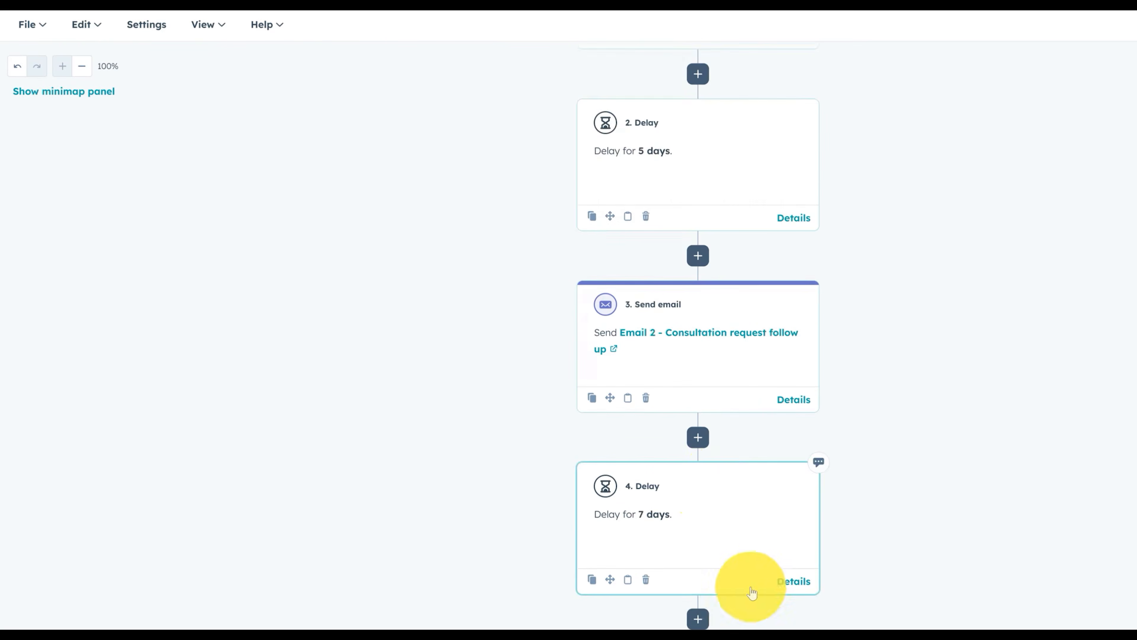
scroll(761, 567, "down", 2)
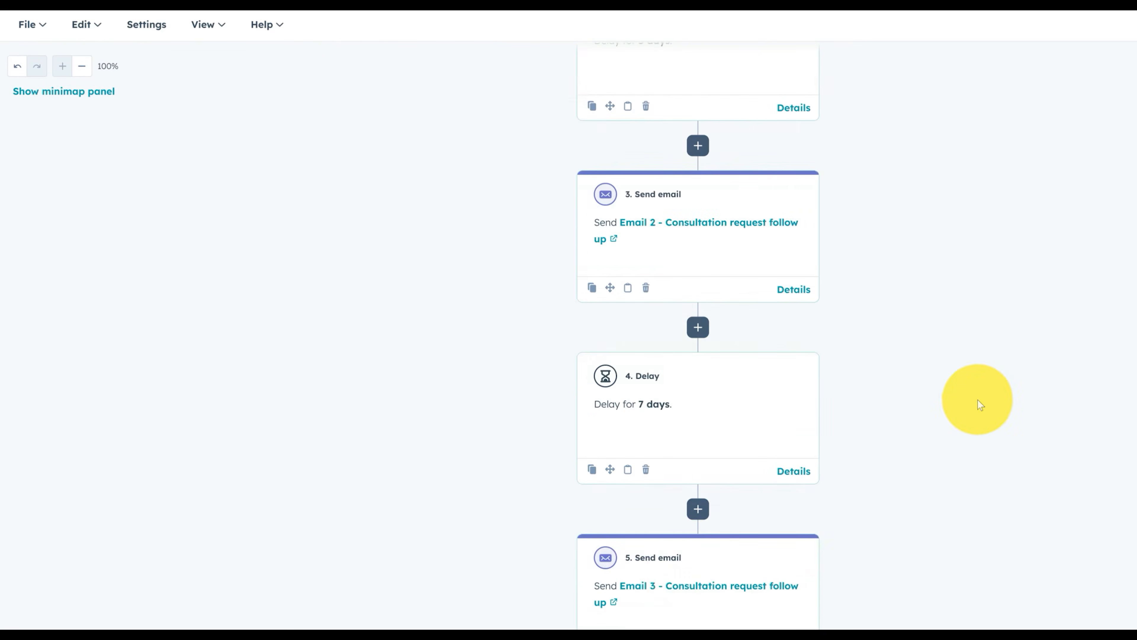
scroll(985, 403, "up", 10)
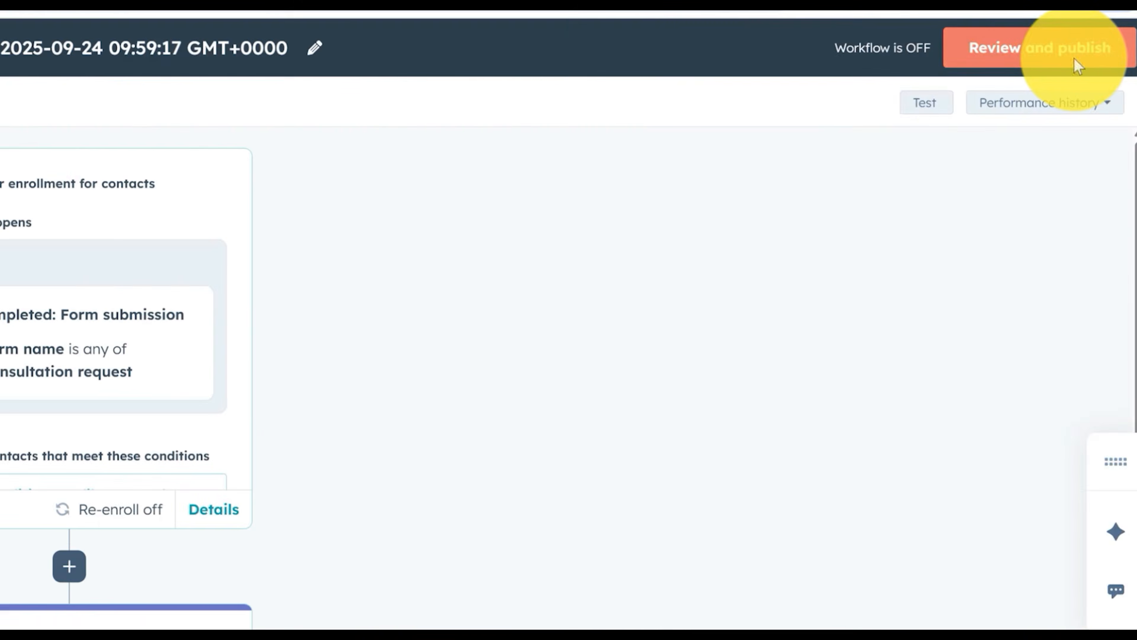
Open Review and publish and scroll the Enrollment step, which estimates 2 contacts already qualify
left_click(1077, 65)
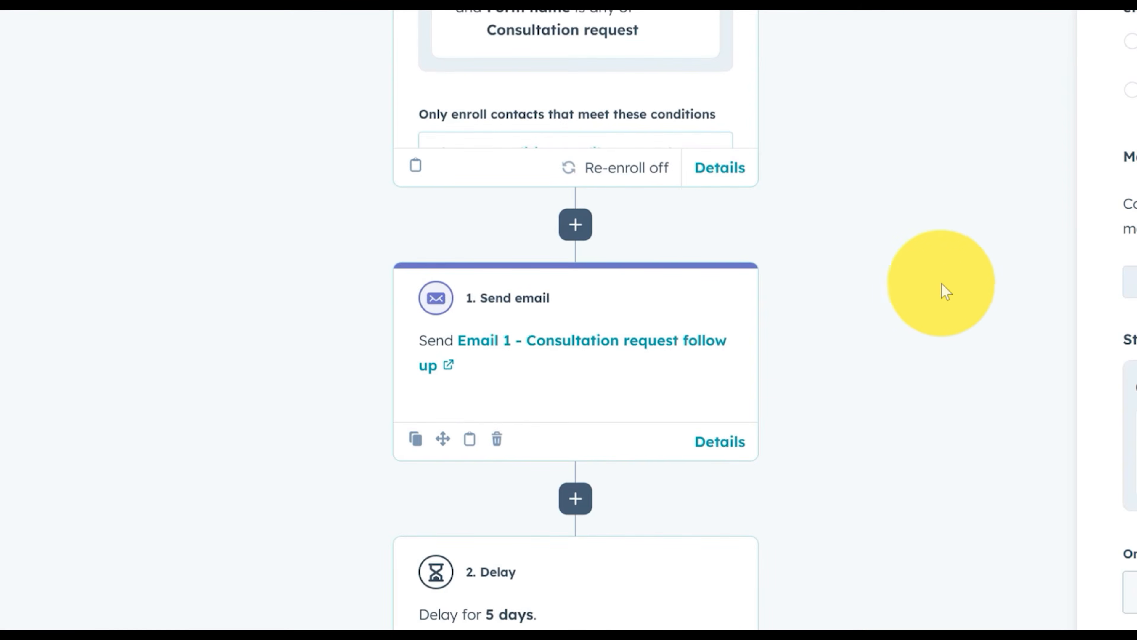
scroll(556, 350, "down", 4)
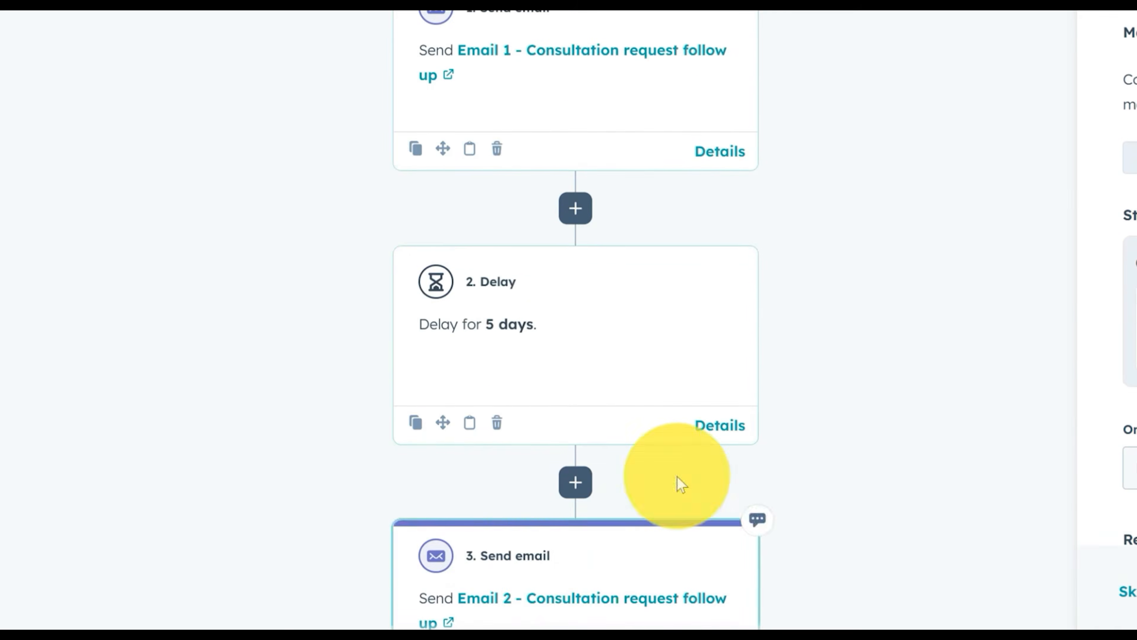
scroll(679, 484, "down", 4)
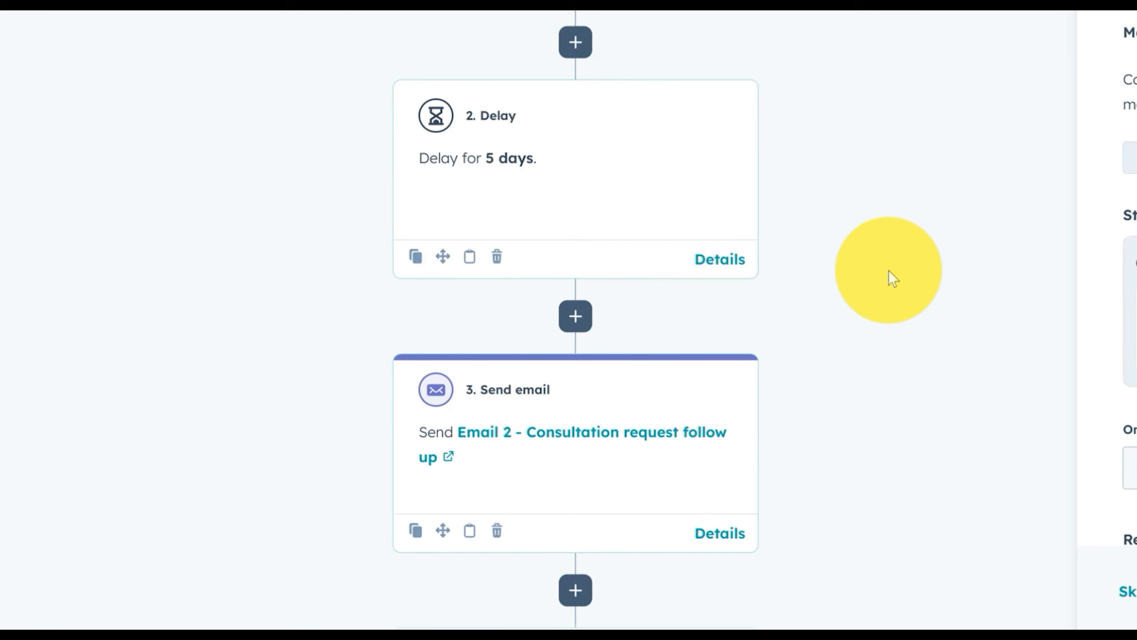
scroll(892, 278, "up", 8)
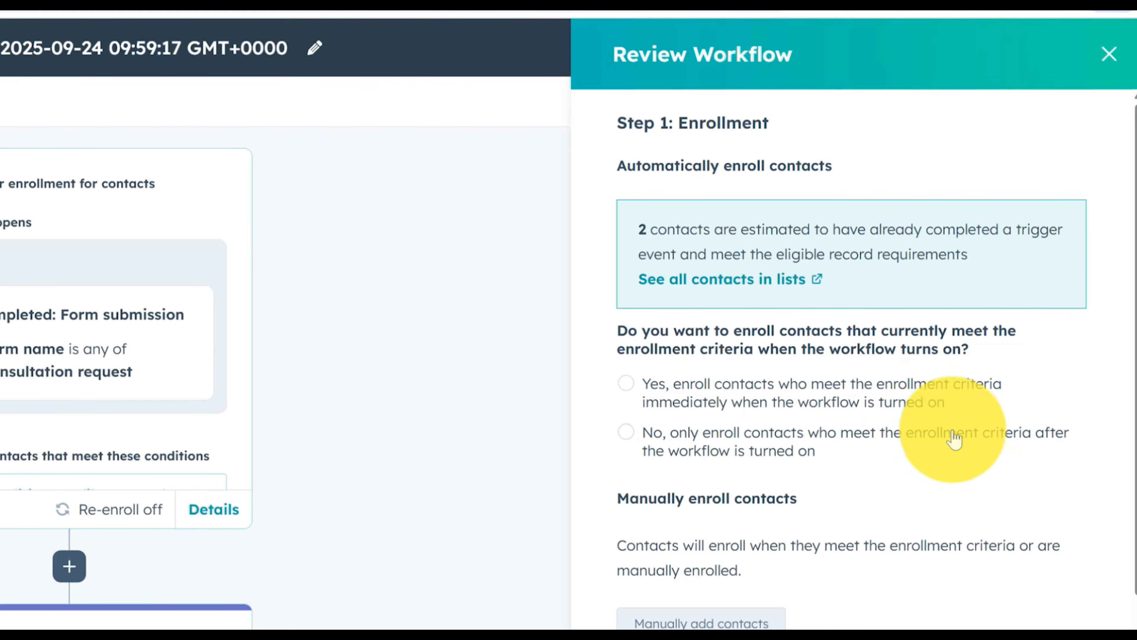
Enroll only contacts qualifying after turn-on, step through Timing, Connections and Details, then turn the workflow on
left_click(670, 434)
scroll(869, 515, "down", 5)
scroll(864, 516, "down", 7)
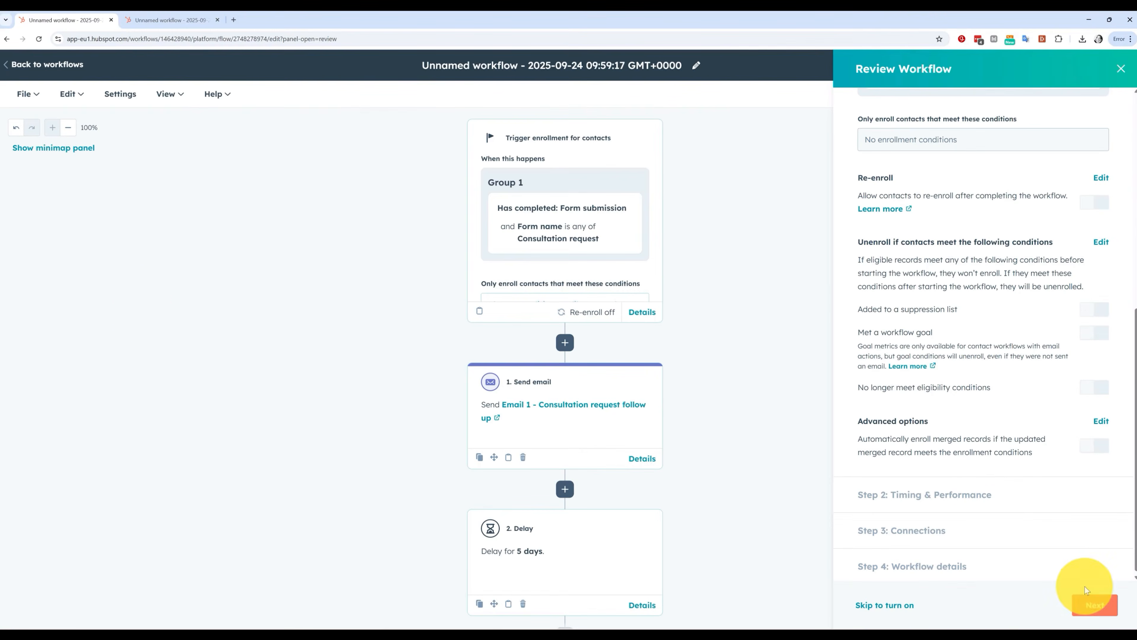
left_click(1094, 604)
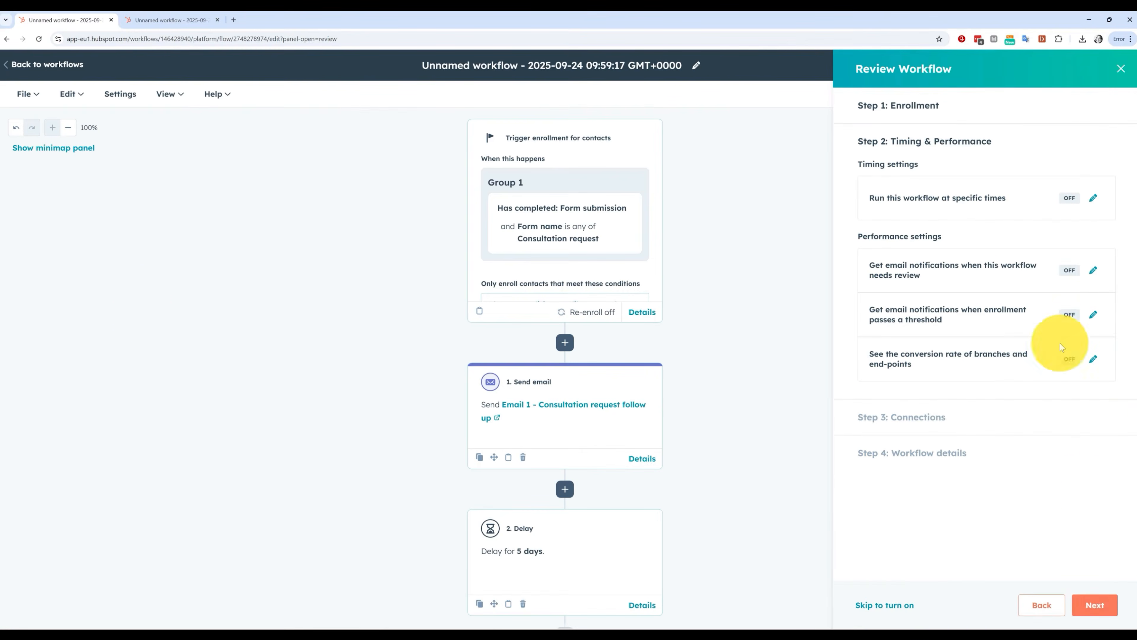
left_click(1092, 606)
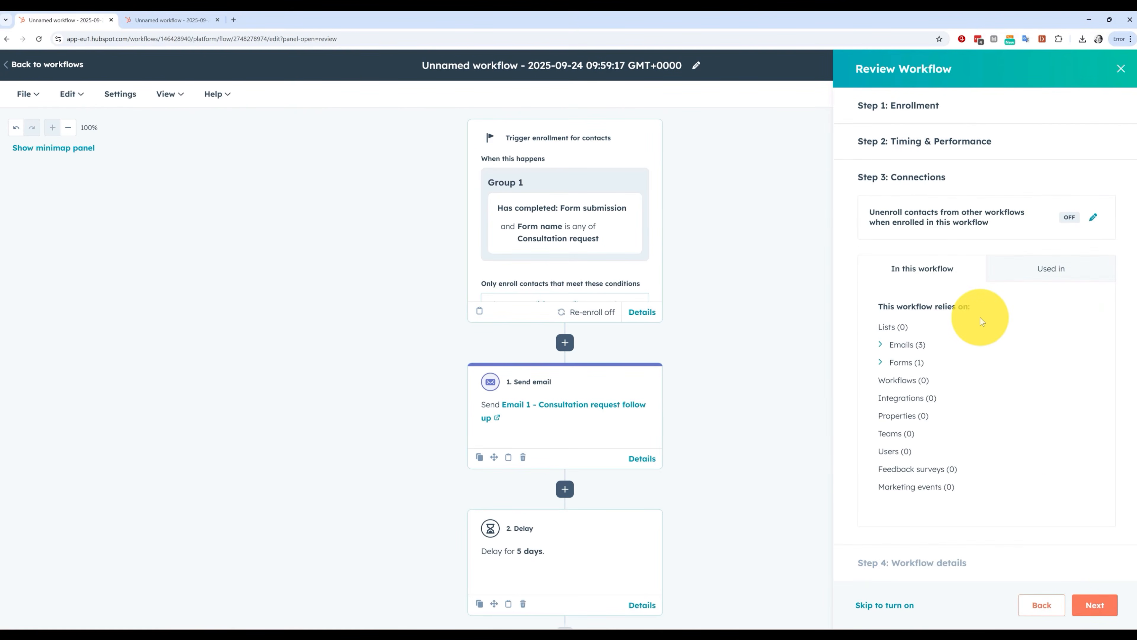
left_click(1095, 604)
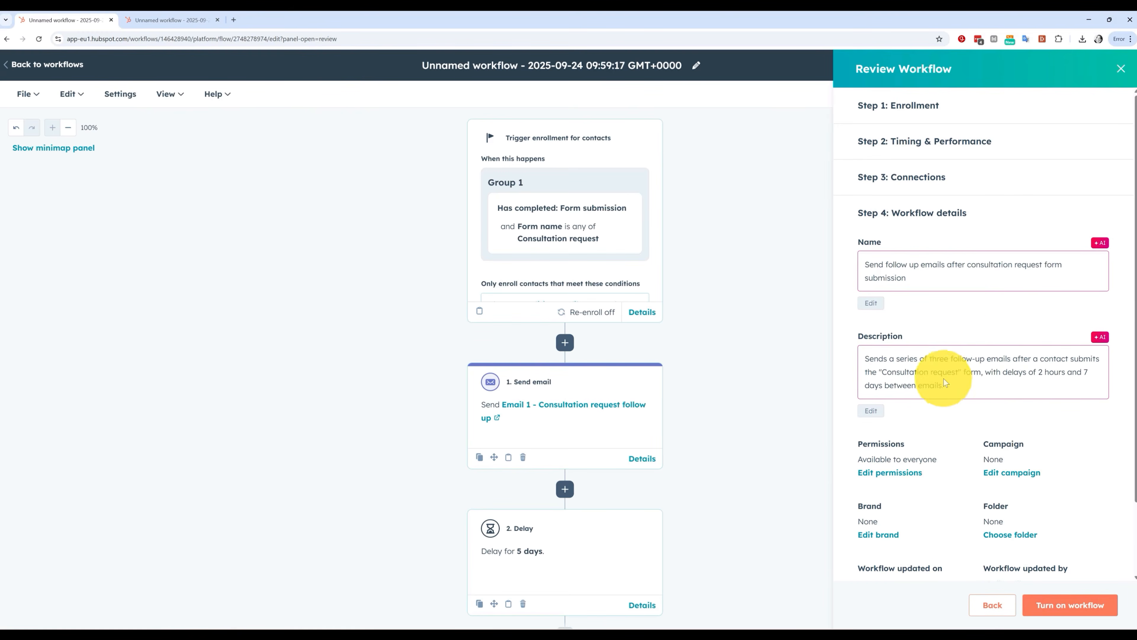
left_click(1080, 604)
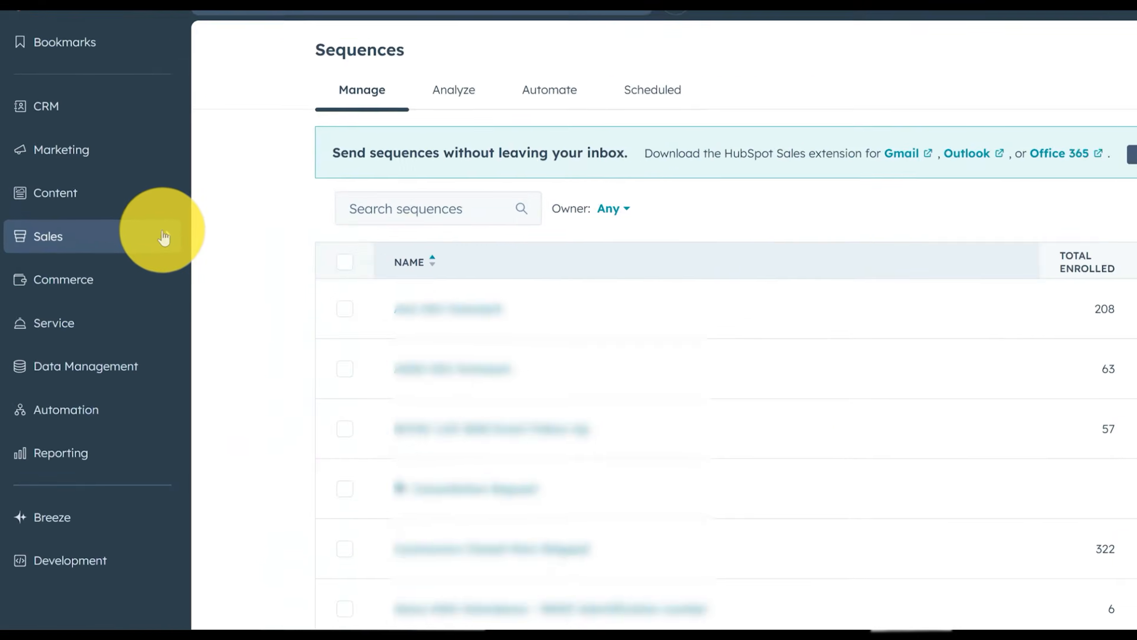
mouse_move(113, 217)
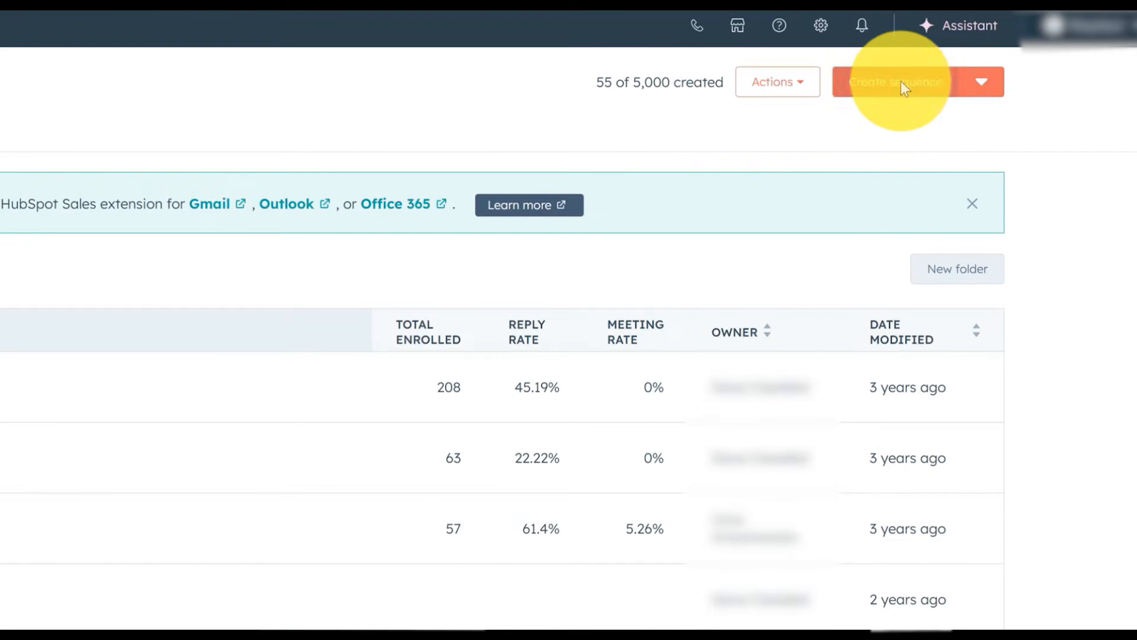
Begin a new sequence and pick the Start from scratch option
left_click(992, 95)
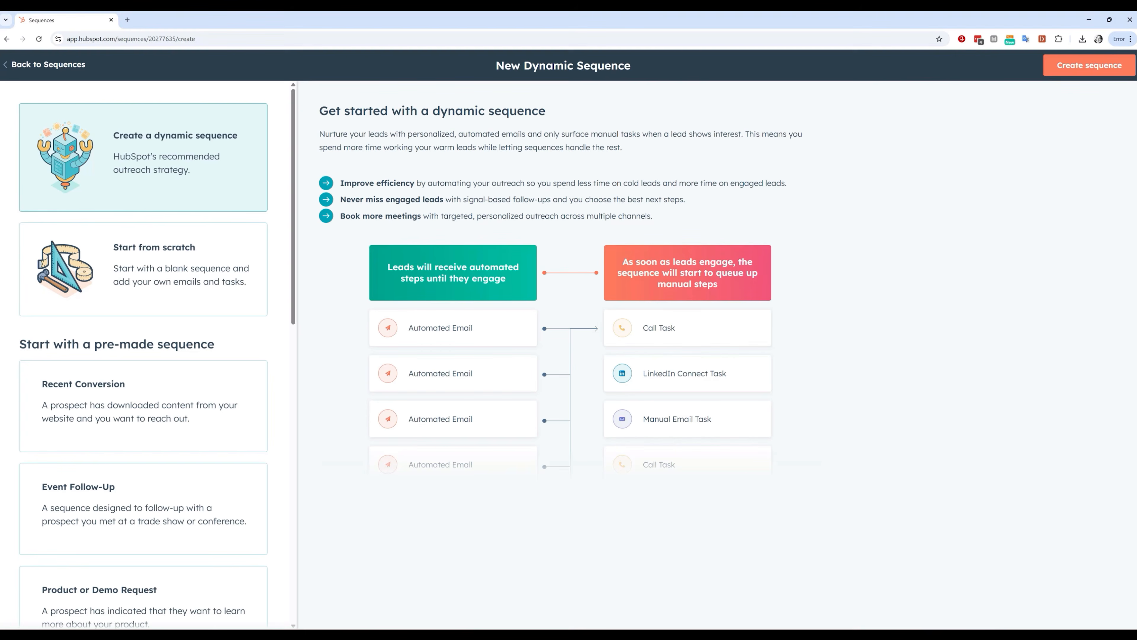
left_click(182, 268)
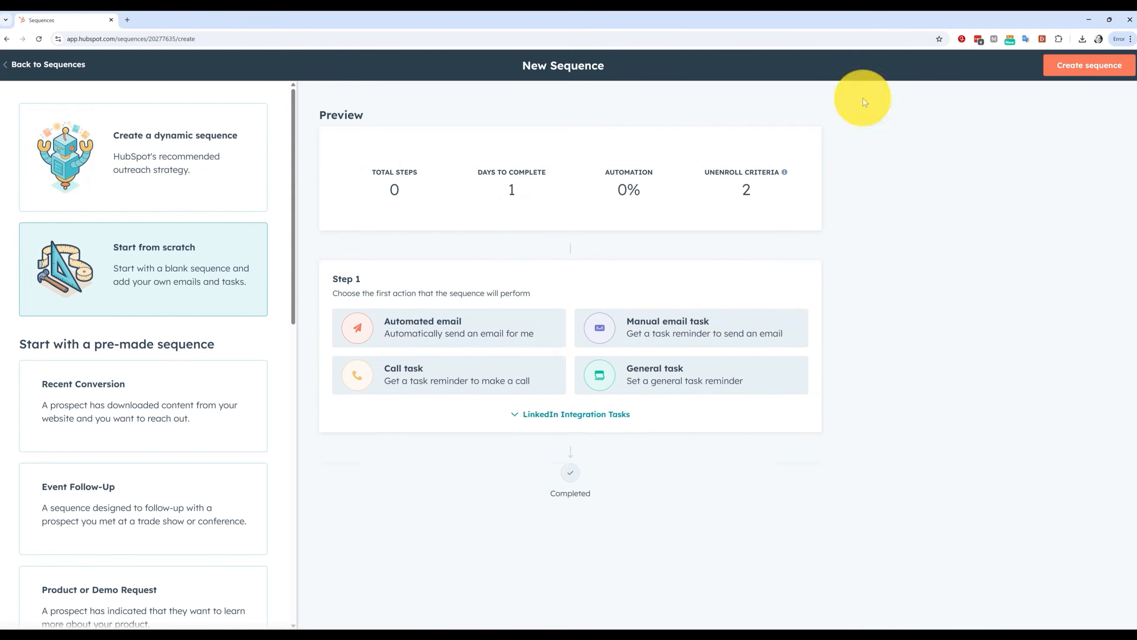
Create the blank sequence from scratch
left_click(1090, 67)
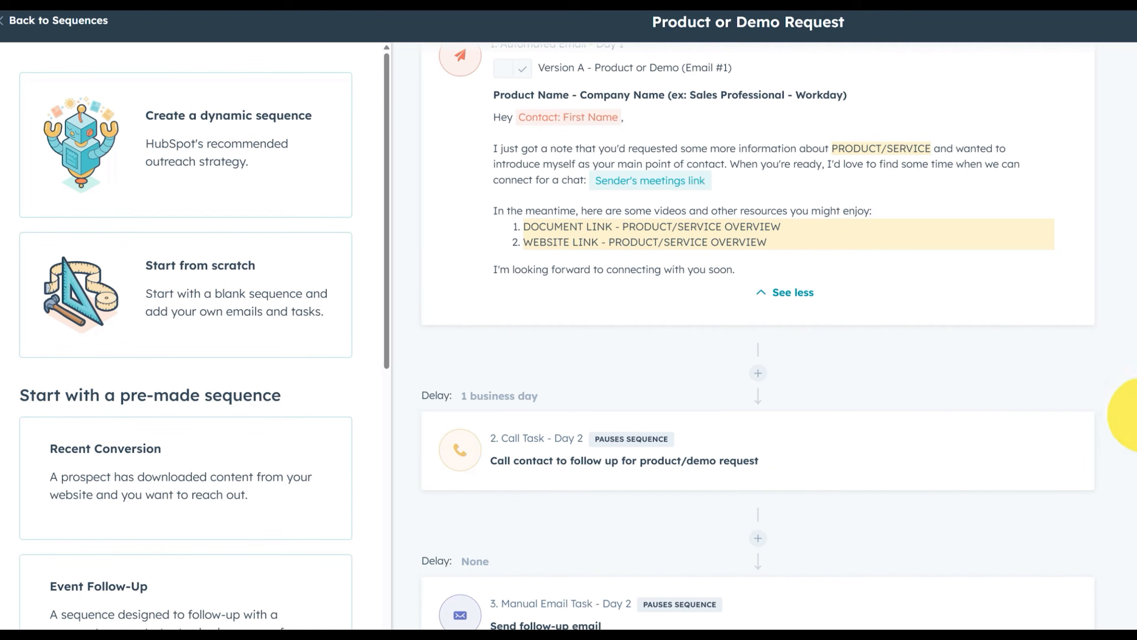
Add the line 'Hope you are well!' below the email greeting
scroll(648, 423, "down", 1)
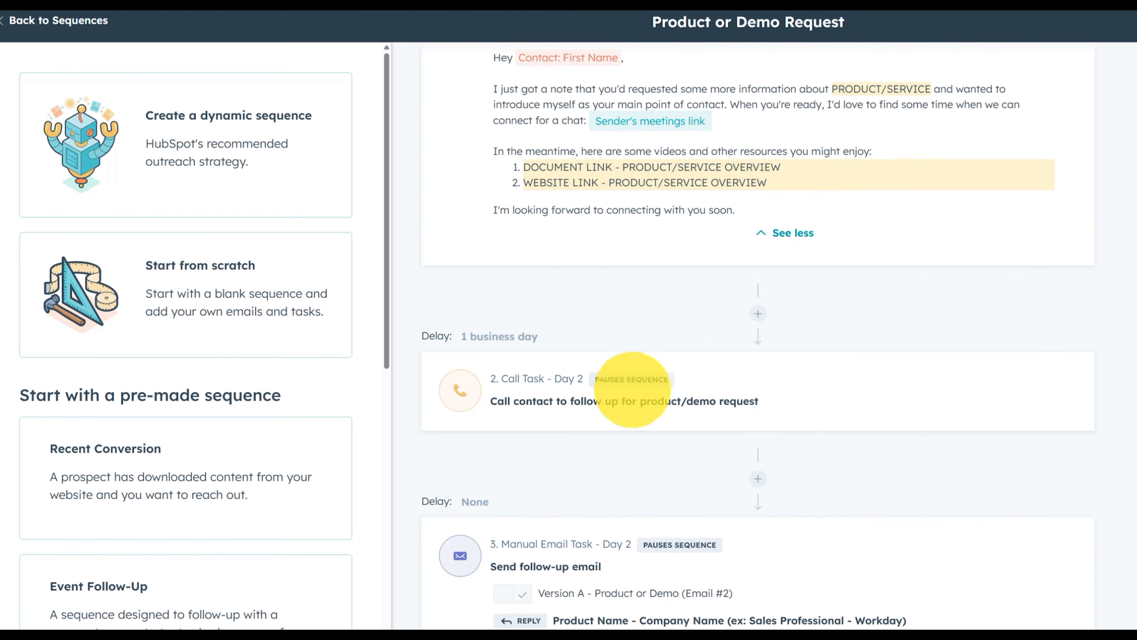
scroll(690, 378, "down", 3)
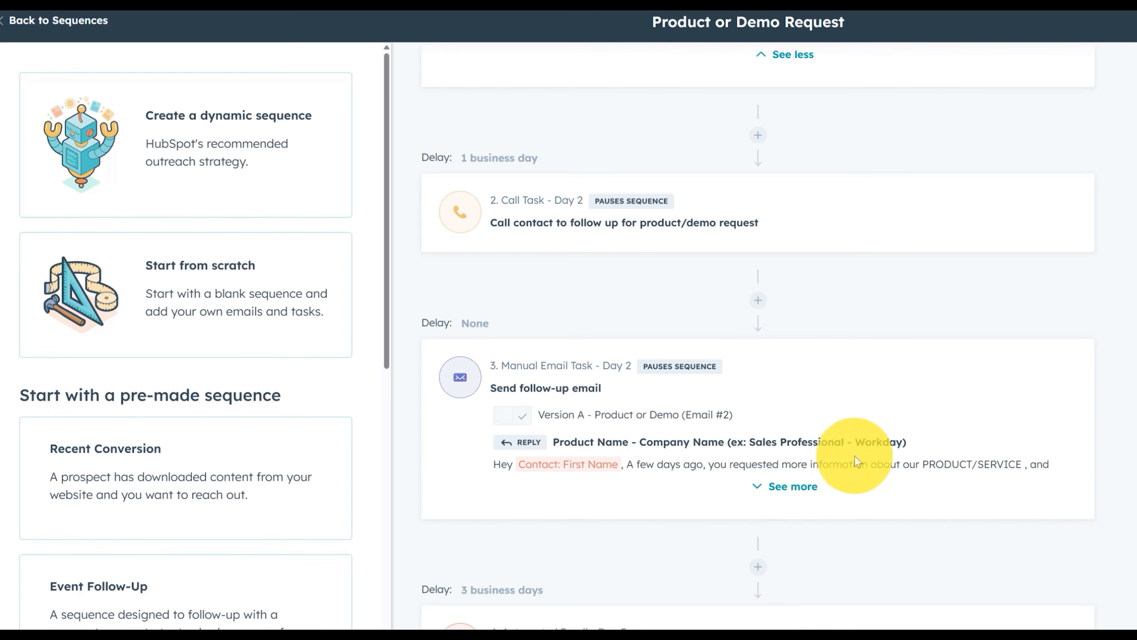
scroll(877, 434, "up", 4)
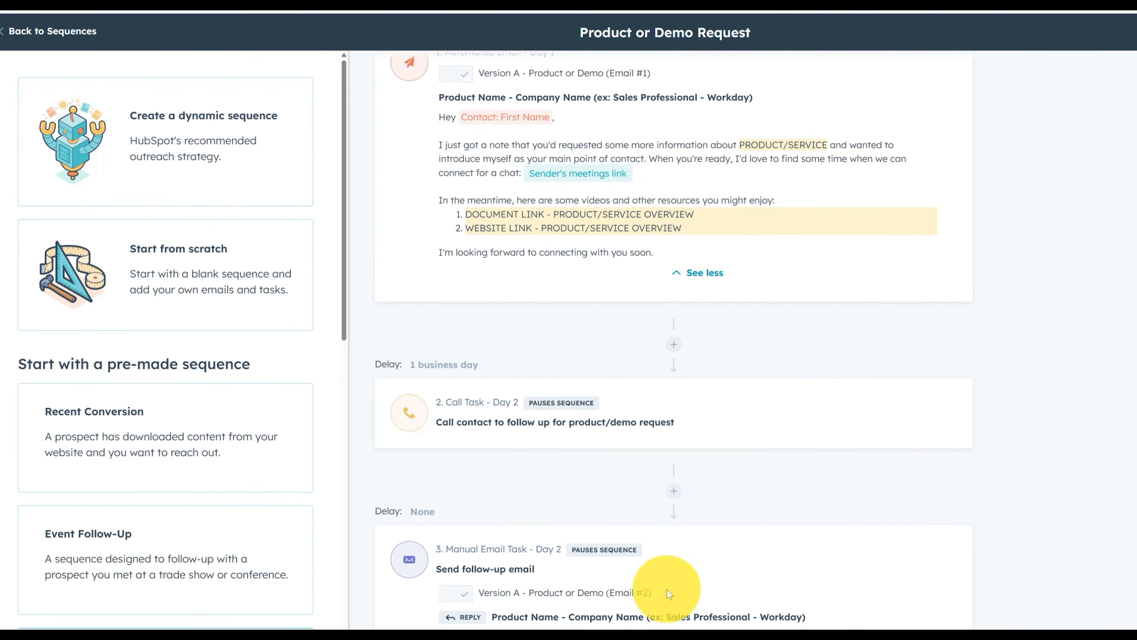
scroll(641, 574, "down", 1)
scroll(640, 575, "down", 2)
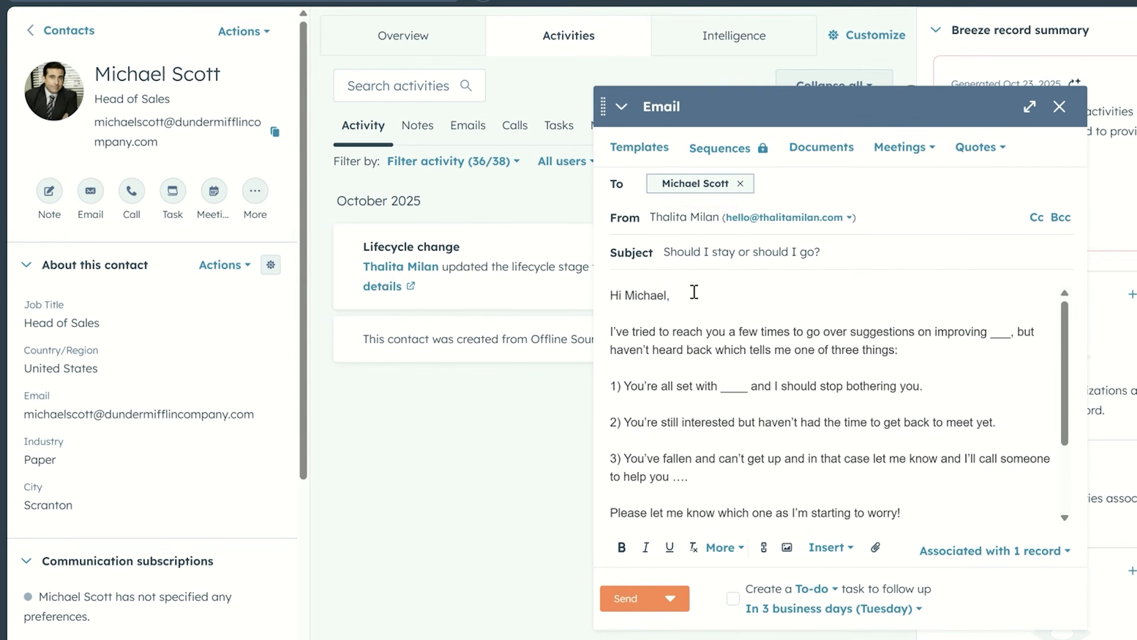
key("Return")
key("Return")
type("Hope you are wel")
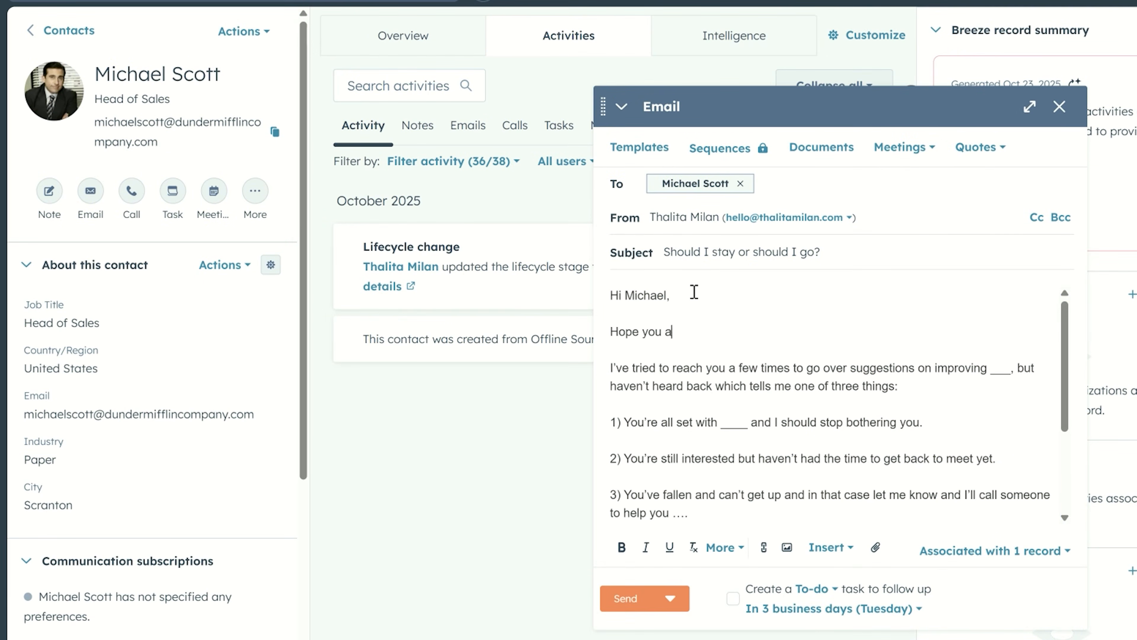
type("l!")
left_click_drag(1064, 334, 1070, 414)
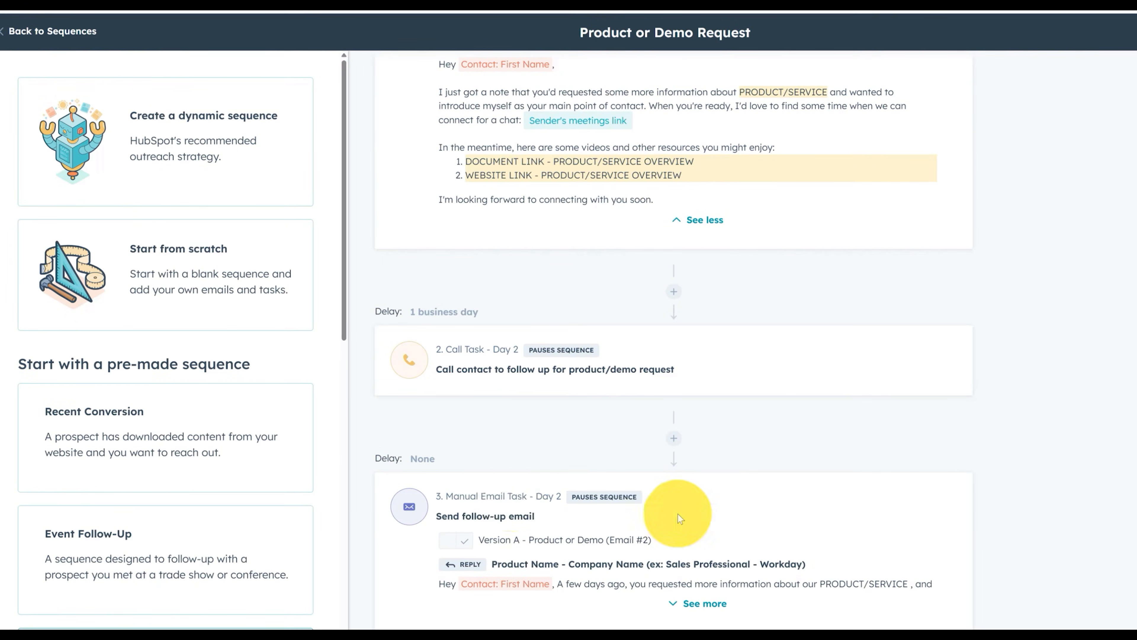
Expand the full text of the Day 5 automated email, then scroll back to the top
scroll(1001, 542, "down", 5)
scroll(1000, 542, "down", 4)
left_click(677, 448)
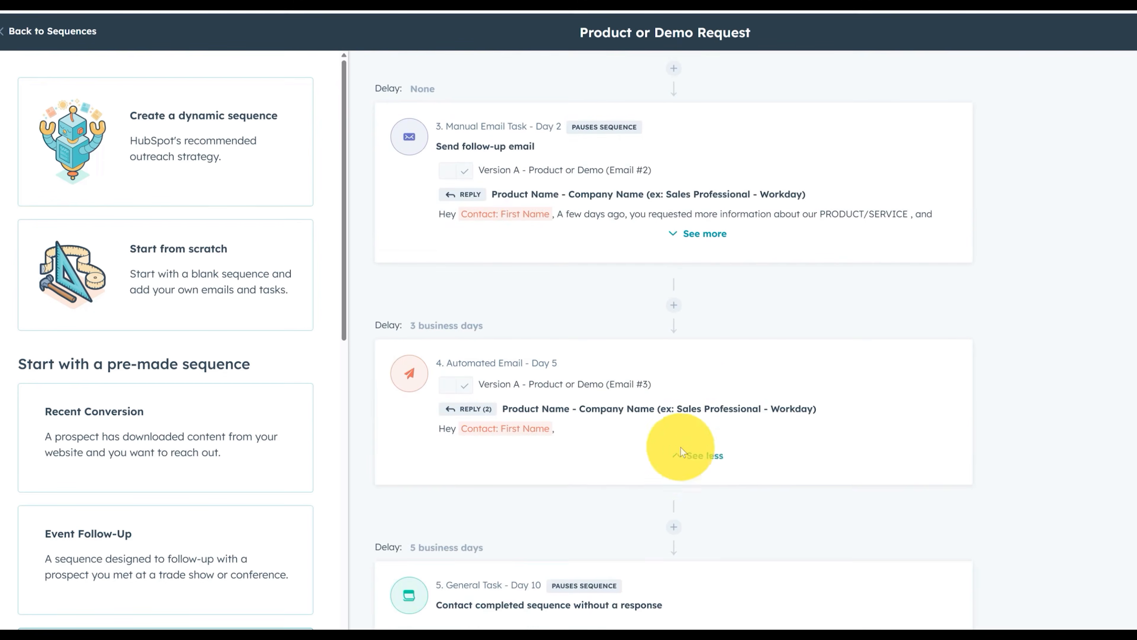
scroll(618, 441, "down", 3)
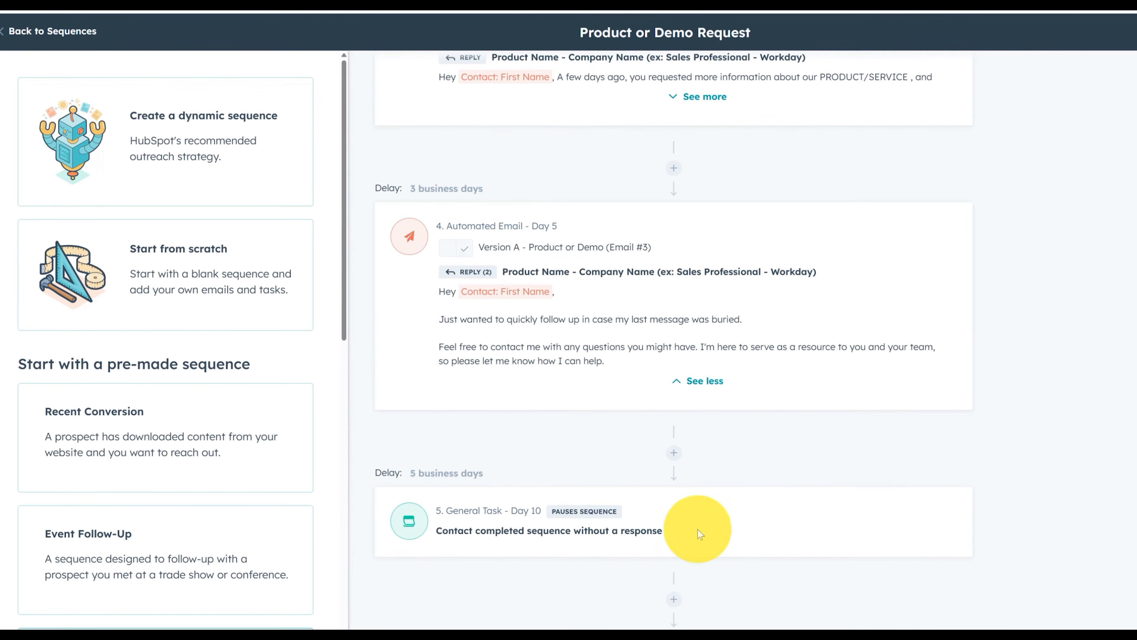
scroll(934, 539, "up", 15)
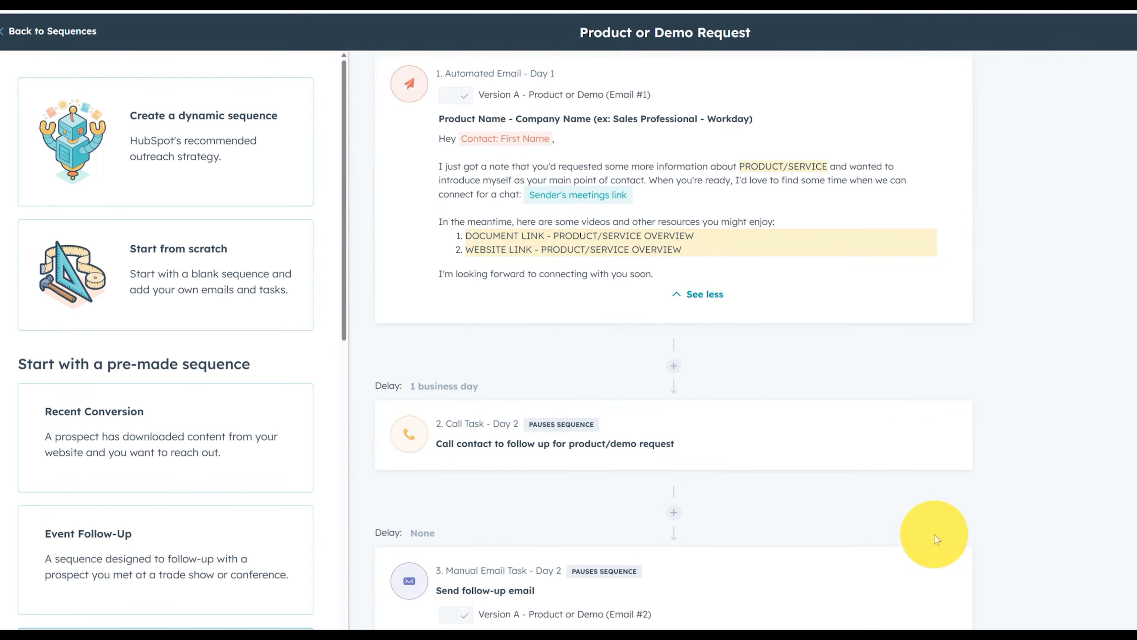
scroll(935, 535, "up", 2)
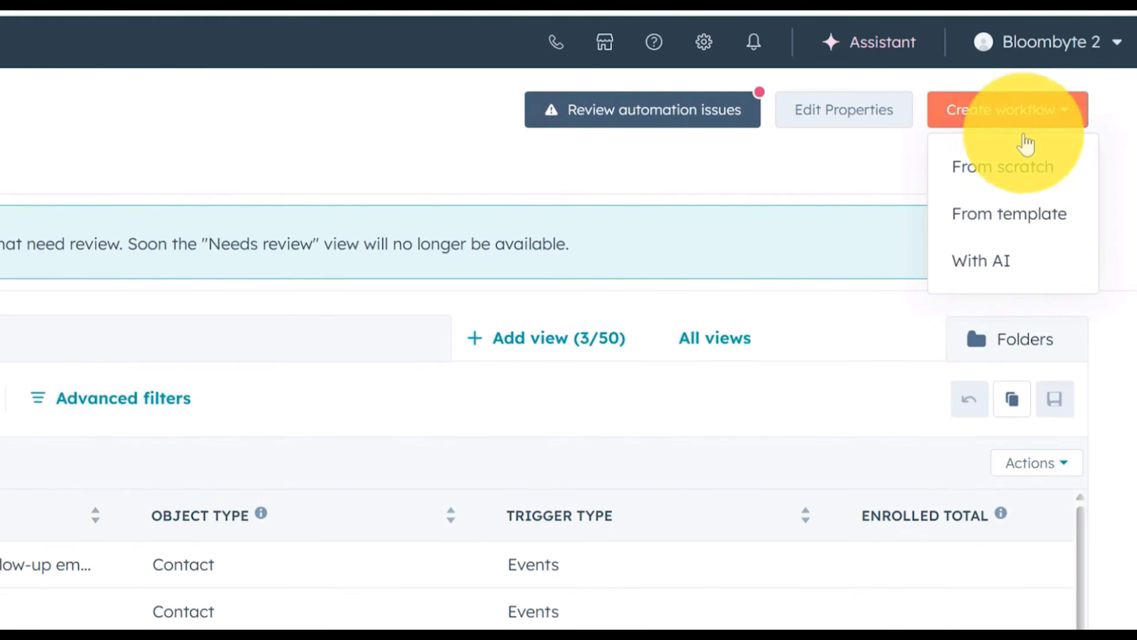
Start a workflow with AI and send the pasted Consultation request follow up sequence description
left_click(1023, 269)
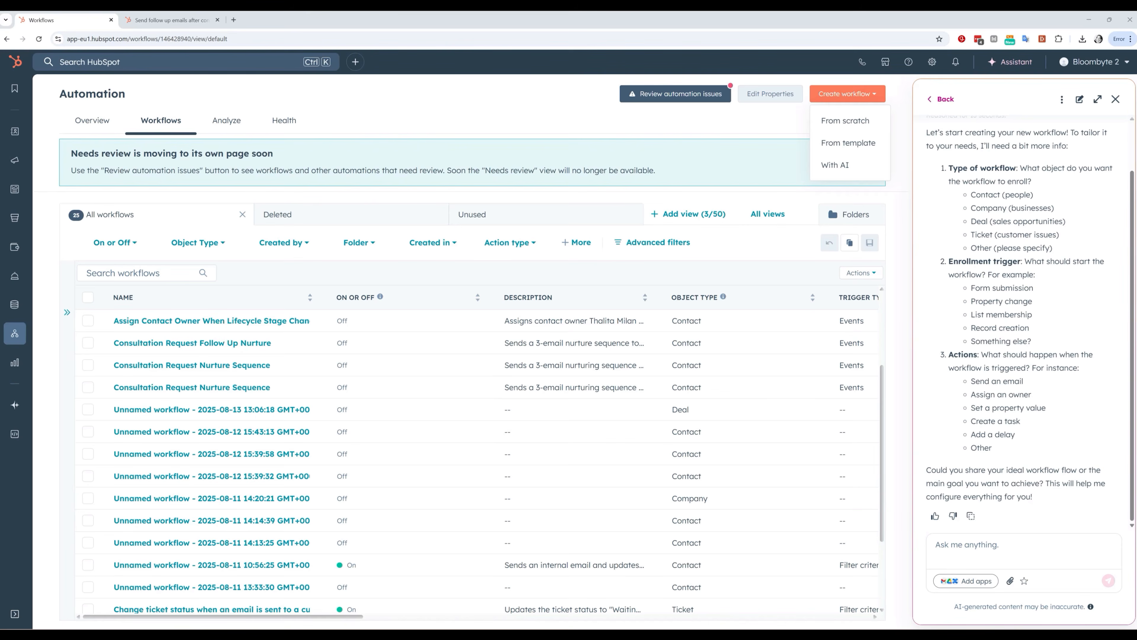
left_click(953, 545)
key("ctrl+v")
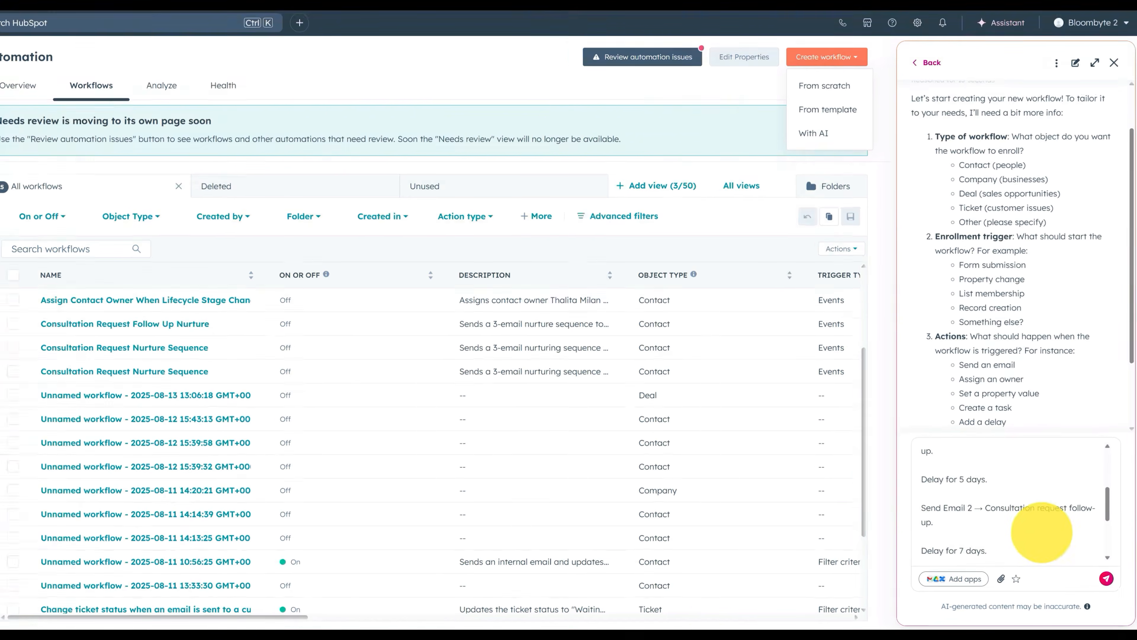
scroll(1042, 533, "up", 10)
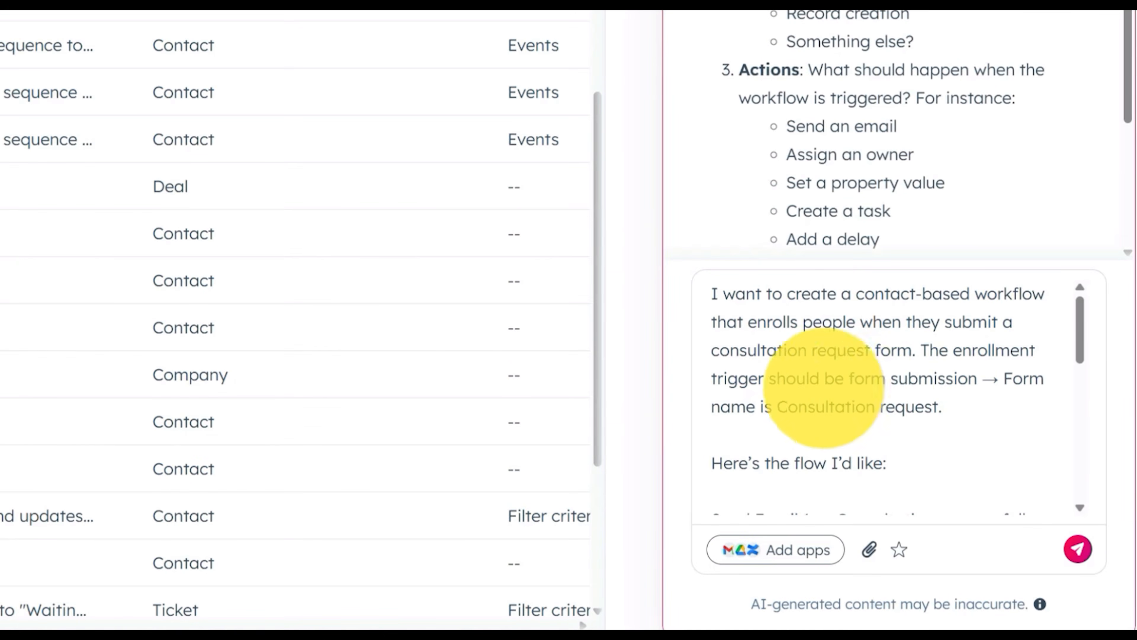
left_click_drag(1084, 326, 1115, 461)
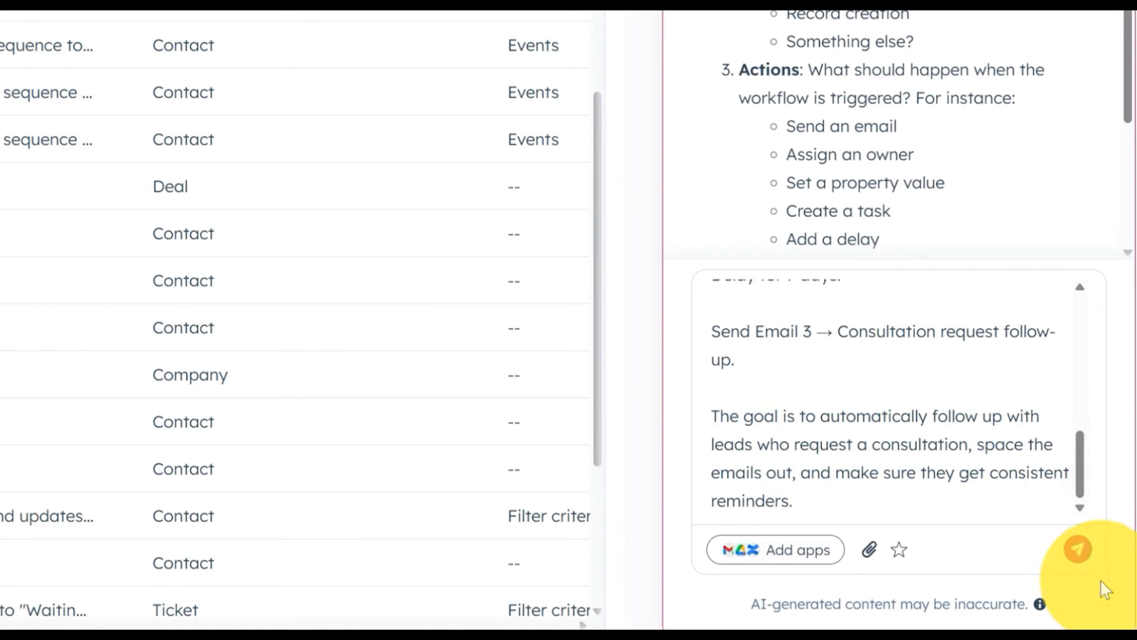
left_click(1077, 545)
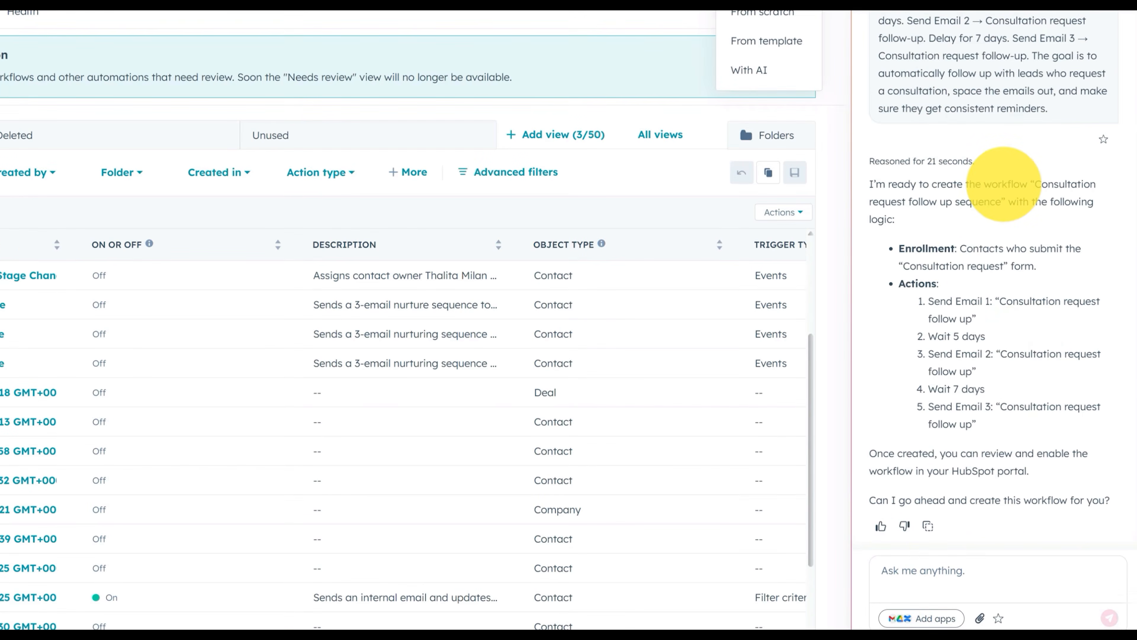
Reply 'Yes' to confirm the assistant should build the workflow
left_click(988, 566)
type("Yes")
key("Return")
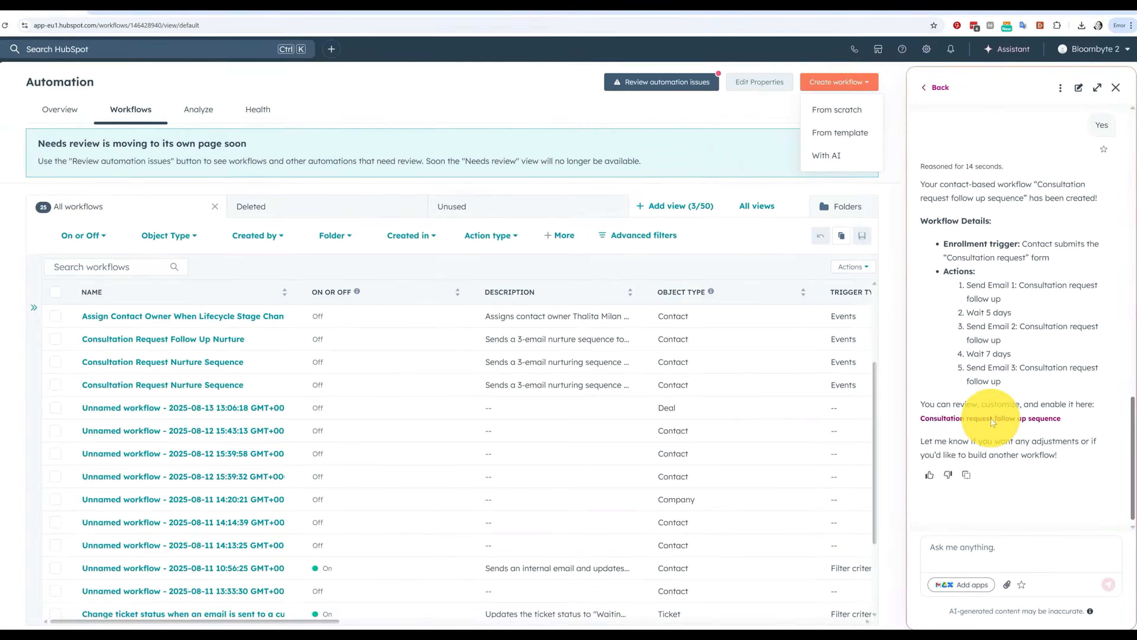
Open the AI-built workflow and review it from the Consultation request form trigger down to Email 3
left_click(992, 420)
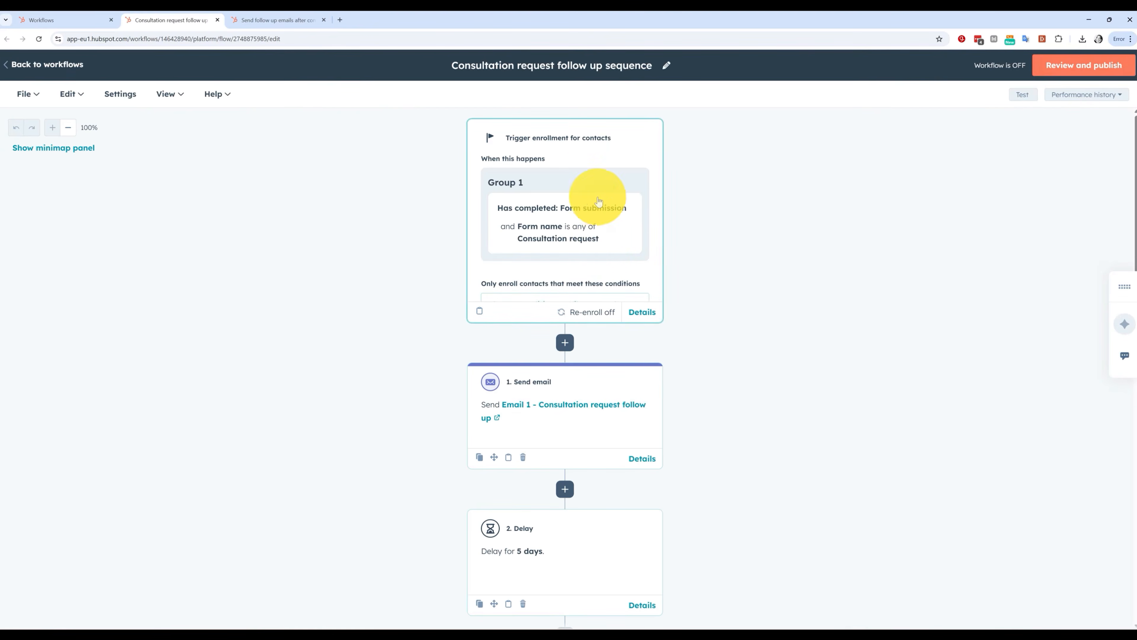
scroll(614, 249, "down", 1)
scroll(672, 355, "down", 6)
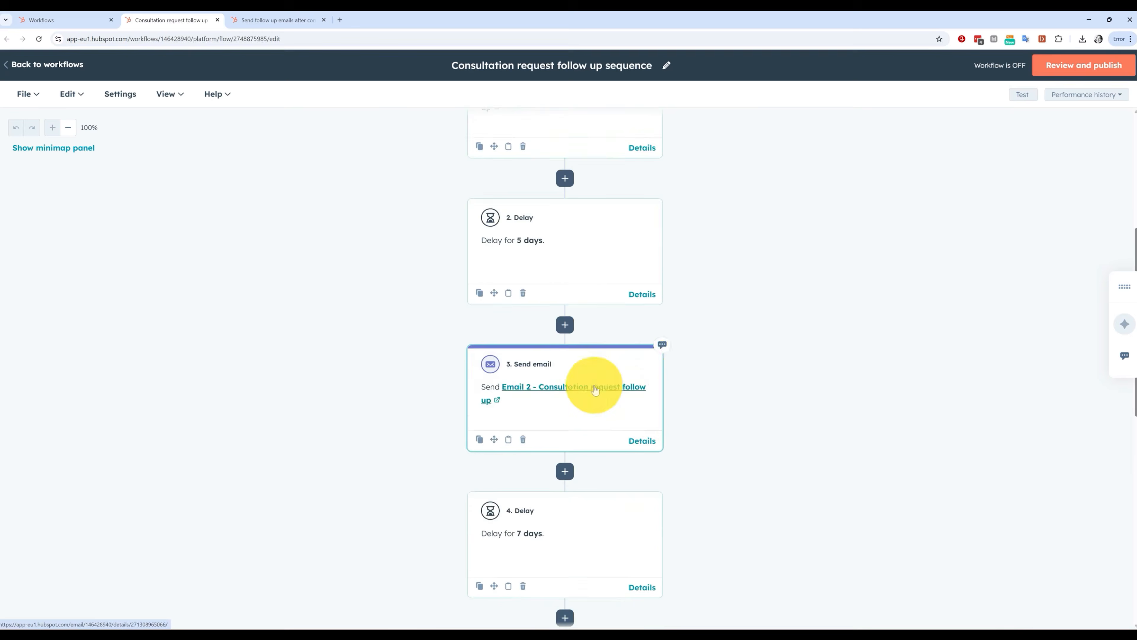
scroll(595, 389, "down", 3)
scroll(801, 502, "down", 3)
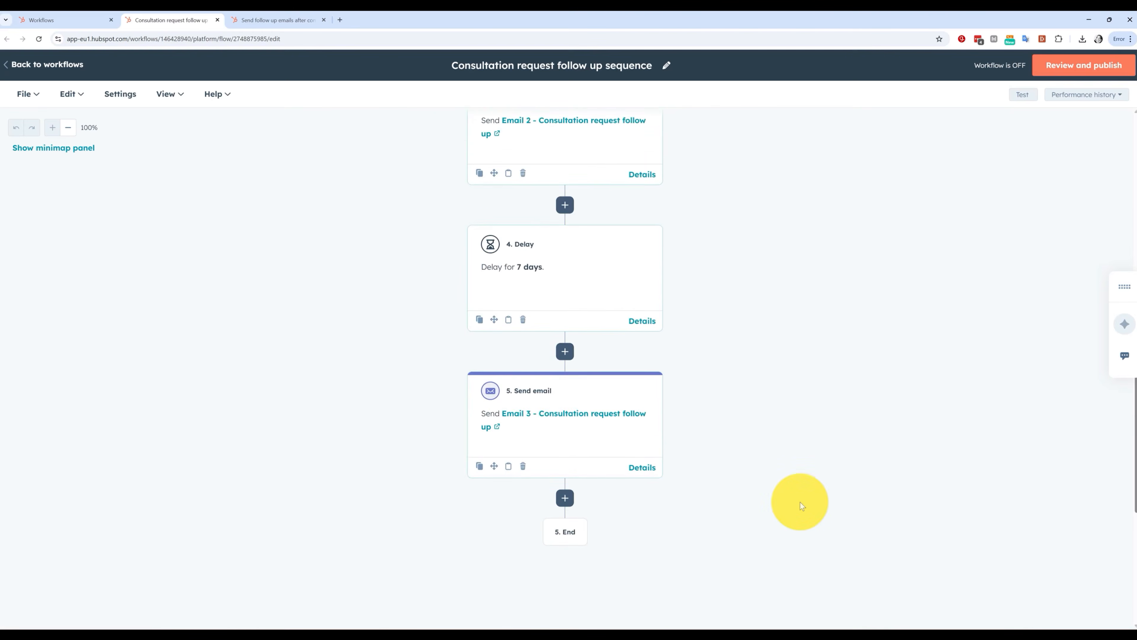
scroll(800, 502, "up", 13)
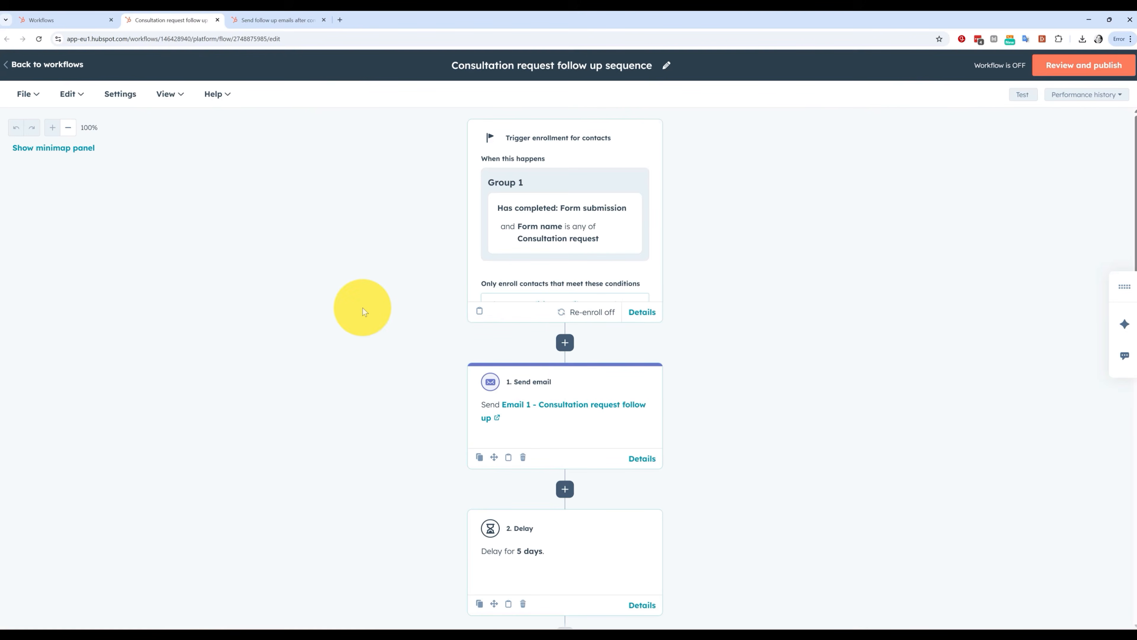
Go back to the Workflows list, scroll up the assistant chat, and close the Create workflow dropdown
left_click(41, 19)
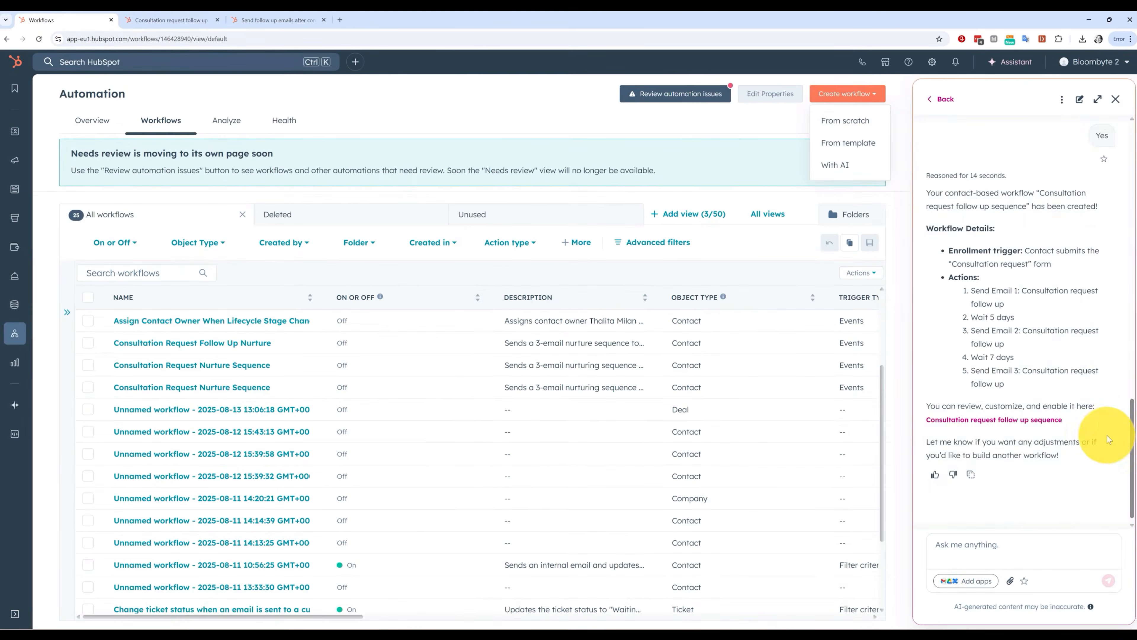
scroll(1084, 430, "up", 10)
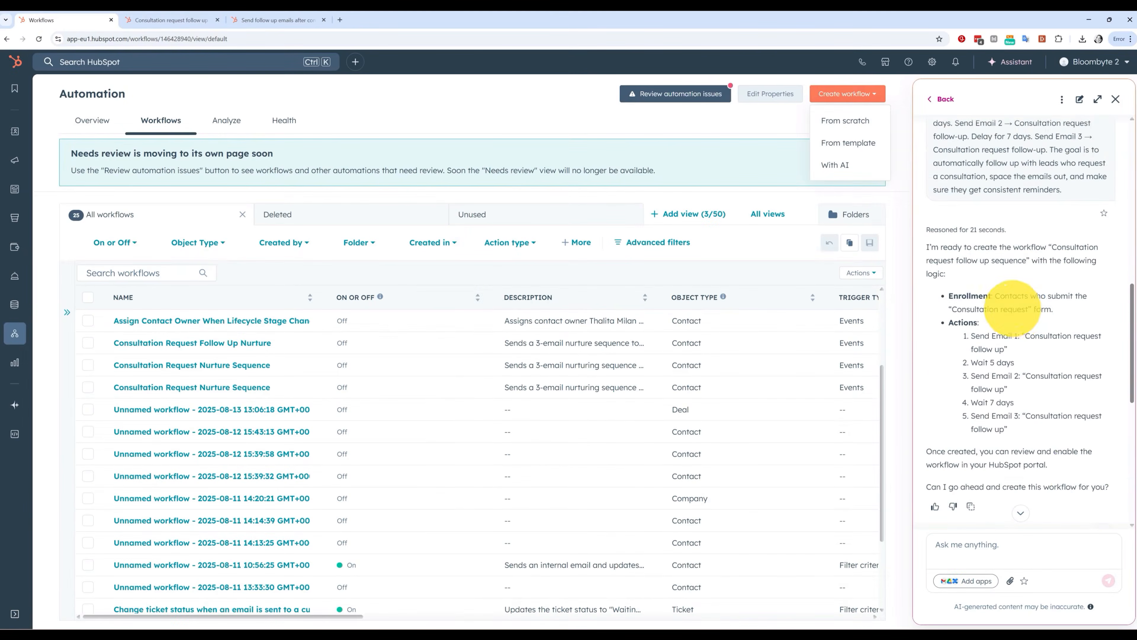
scroll(1012, 308, "up", 5)
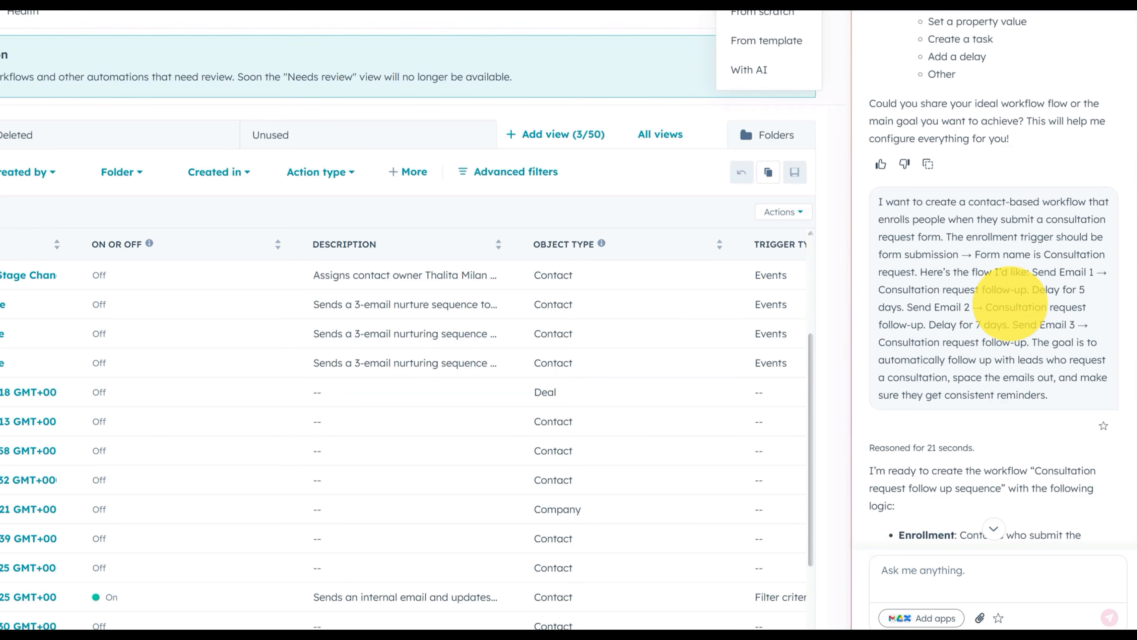
scroll(1023, 318, "up", 10)
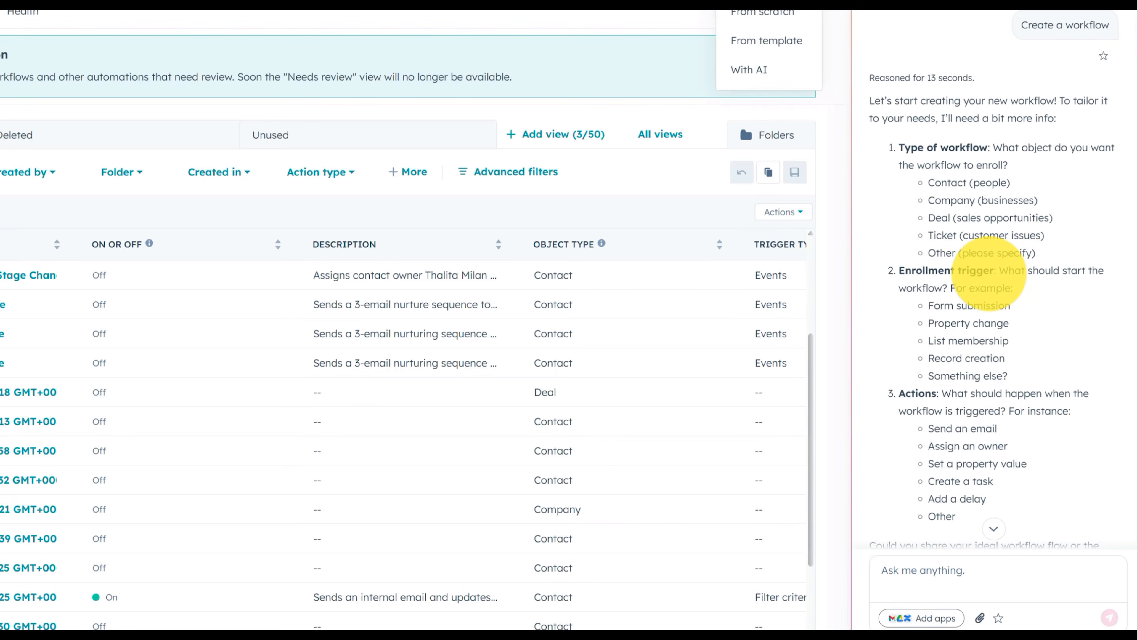
left_click(485, 96)
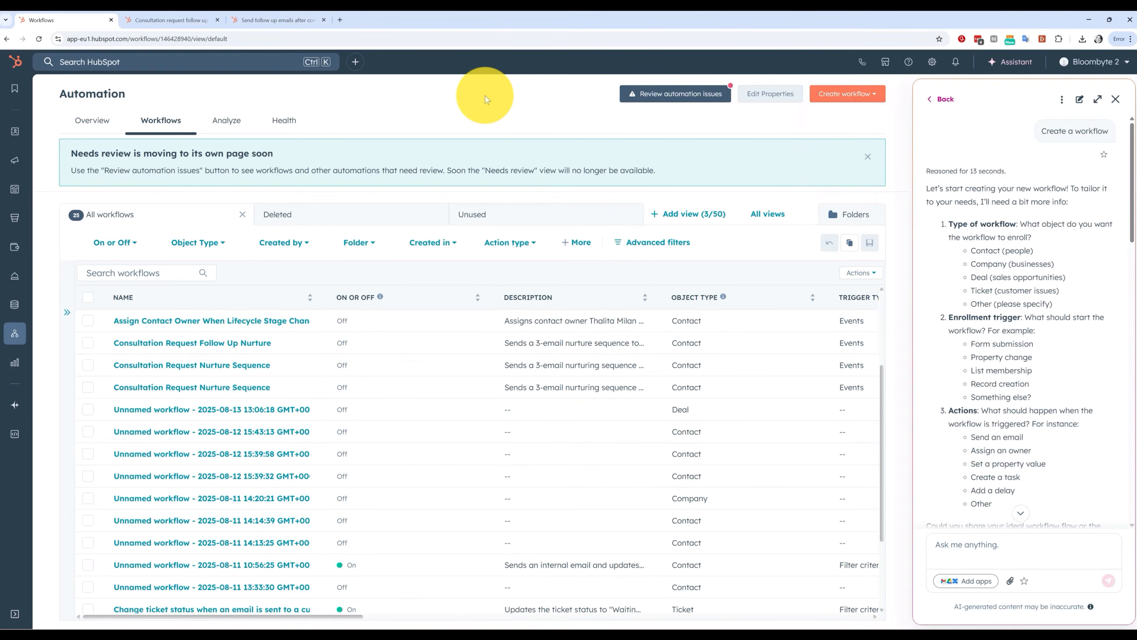